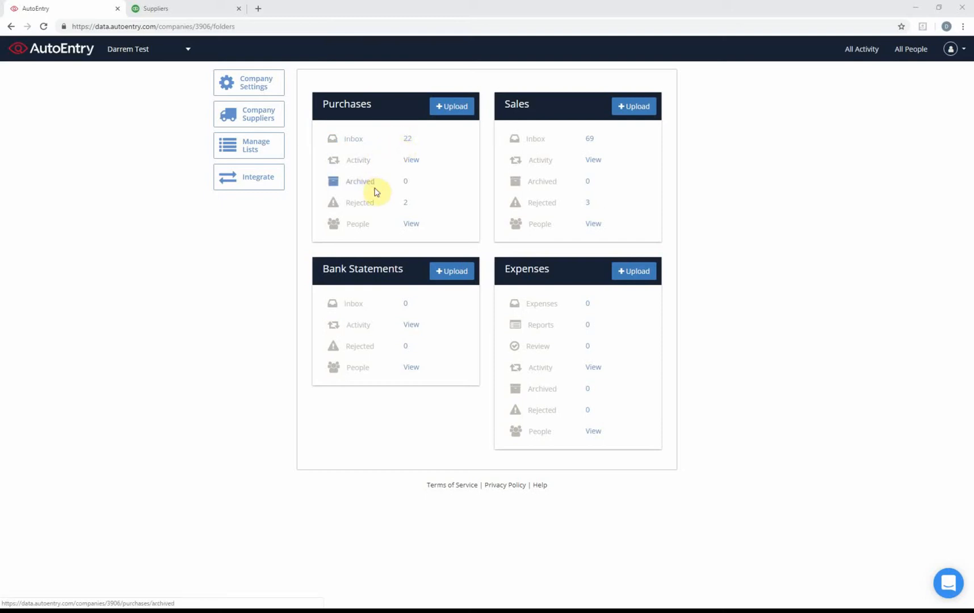
Step: Open the 3 May 18 WMI SIMPSONS LTD invoice from the Purchases inbox and create the supplier contact WMI SIMPSONS LTD for it
{"action": "left_click", "coordinate": [408, 139]}
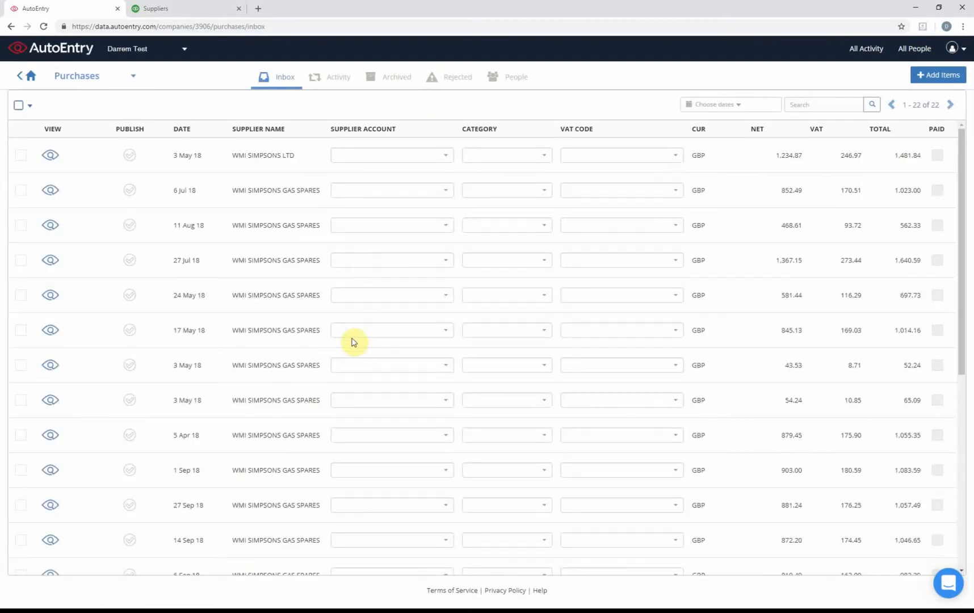
{"action": "scroll", "coordinate": [281, 366], "scroll_direction": "down", "scroll_amount": 3}
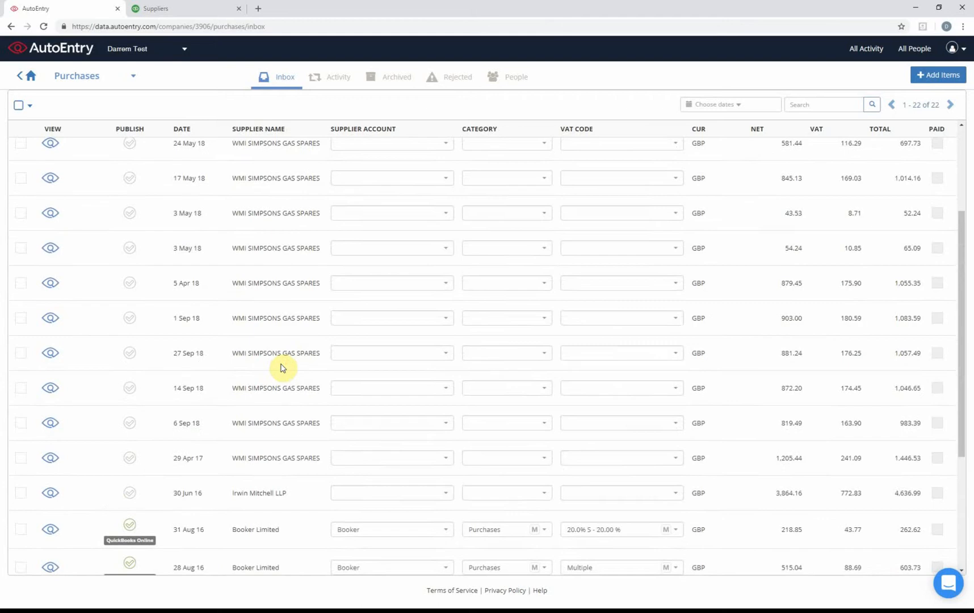
{"action": "scroll", "coordinate": [281, 367], "scroll_direction": "down", "scroll_amount": 3}
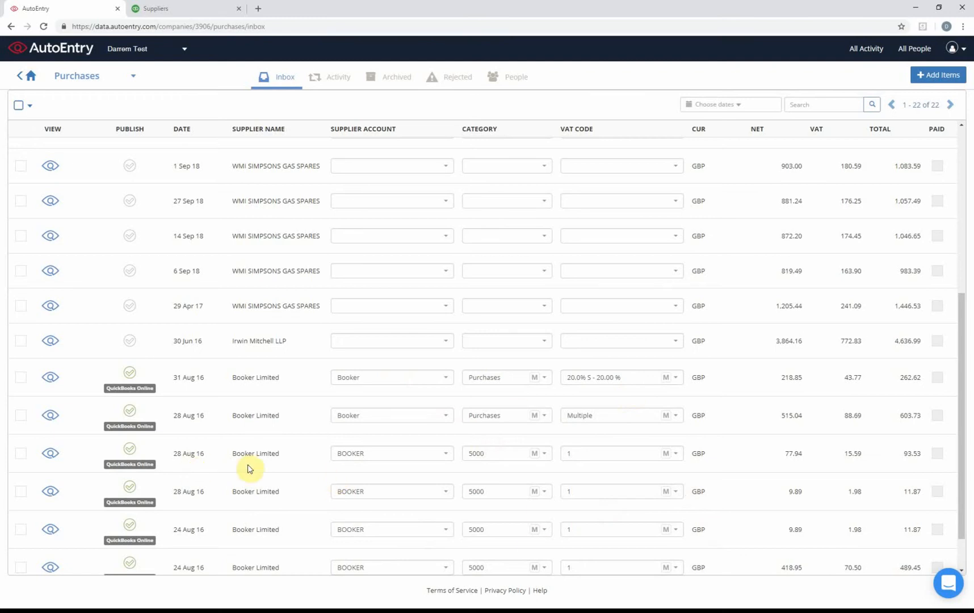
{"action": "scroll", "coordinate": [250, 468], "scroll_direction": "up", "scroll_amount": 5}
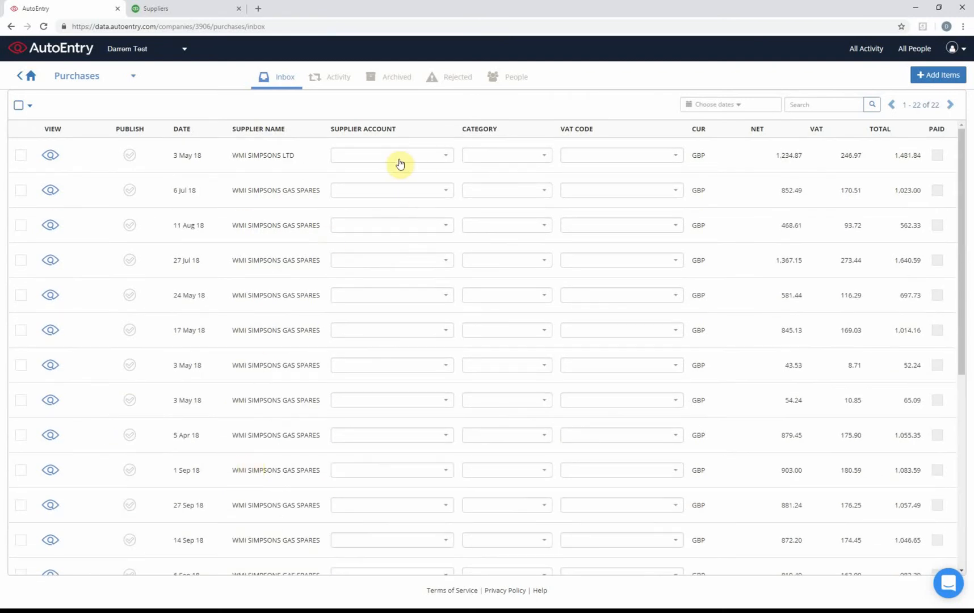
{"action": "left_click", "coordinate": [47, 160]}
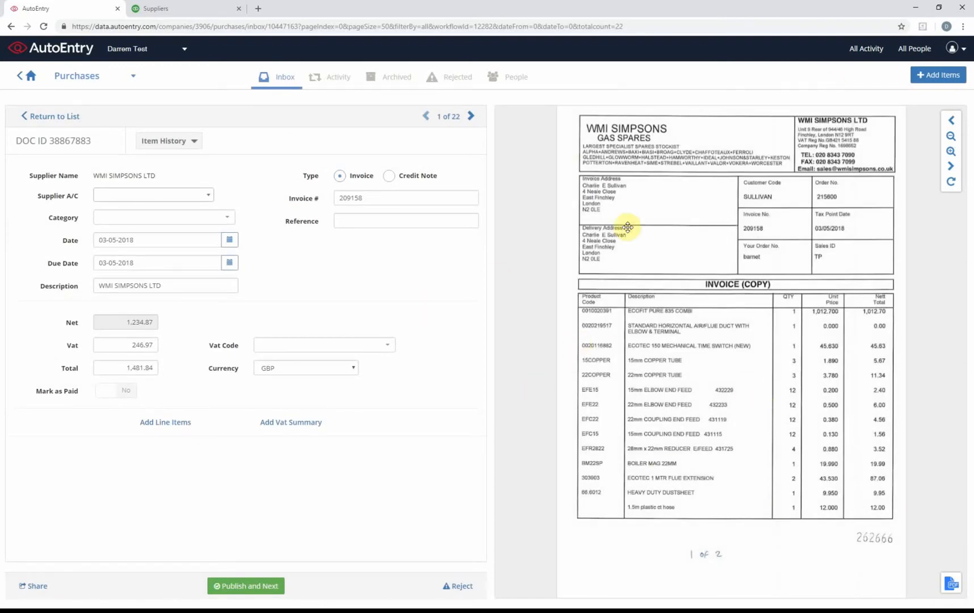
{"action": "left_click", "coordinate": [105, 195]}
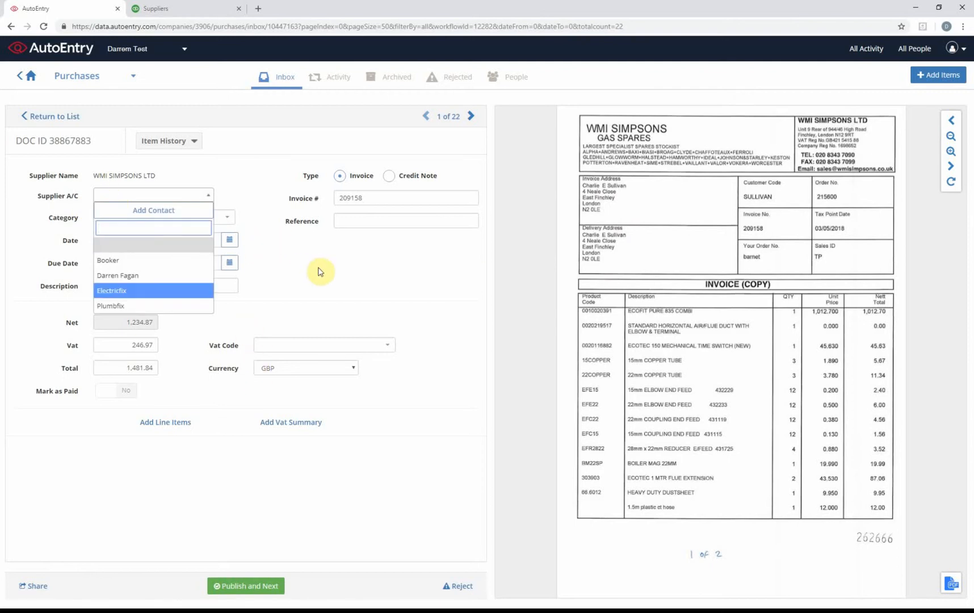
{"action": "left_click", "coordinate": [163, 211]}
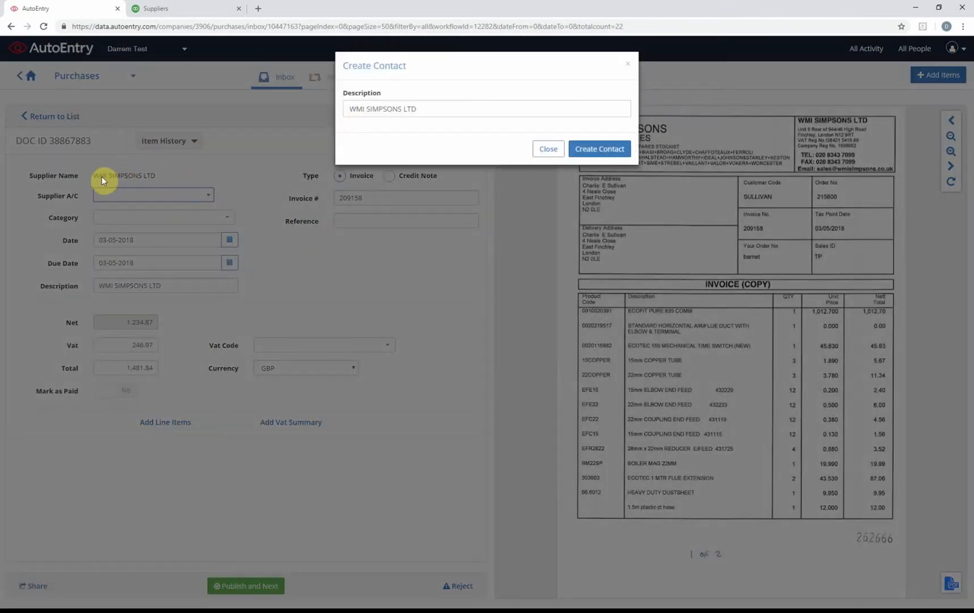
{"action": "left_click", "coordinate": [596, 149]}
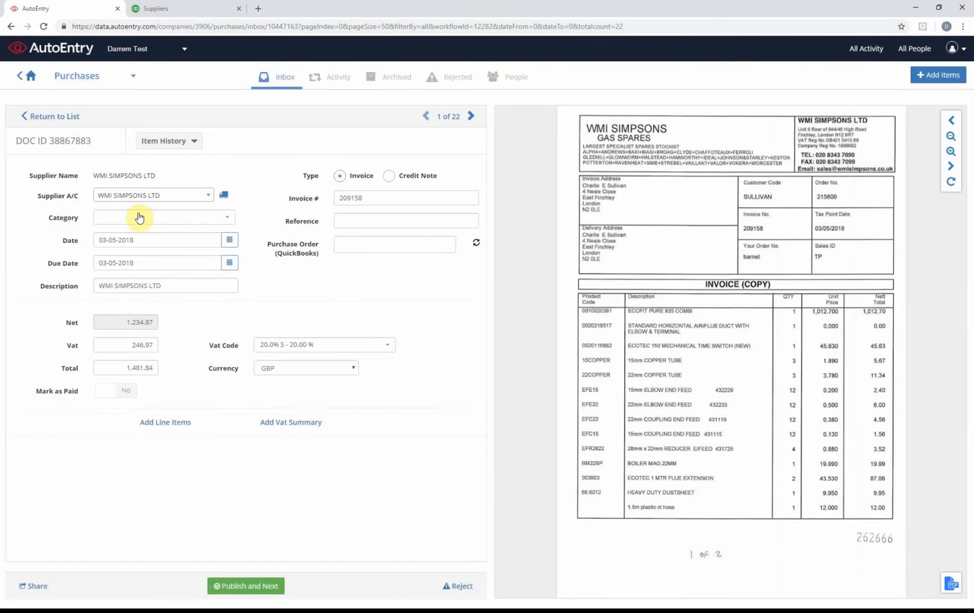
Step: Set the invoice's category to Purchases, agree to remember its VAT code, and return to the invoice list
{"action": "left_click", "coordinate": [135, 220]}
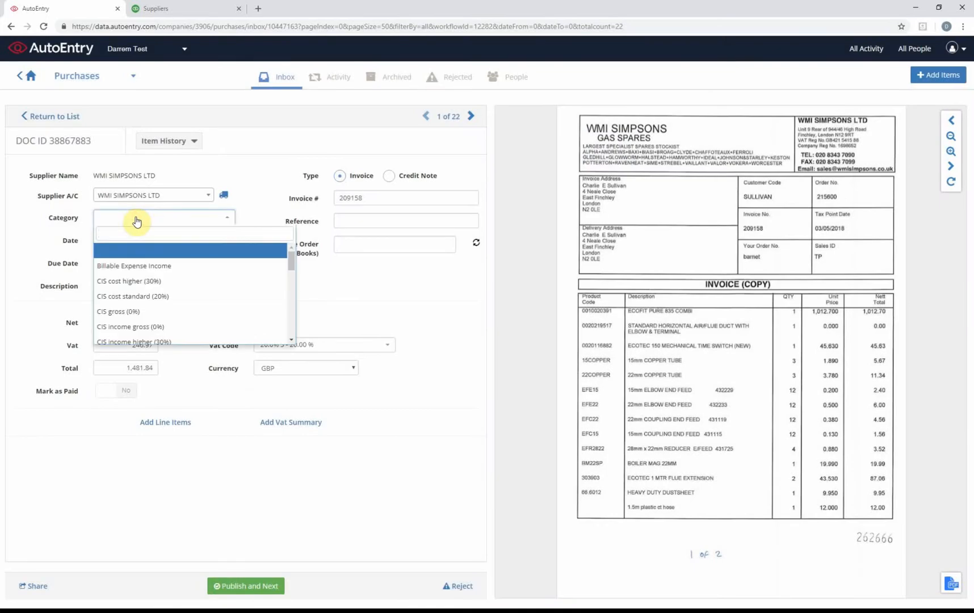
{"action": "type", "text": "purchase"}
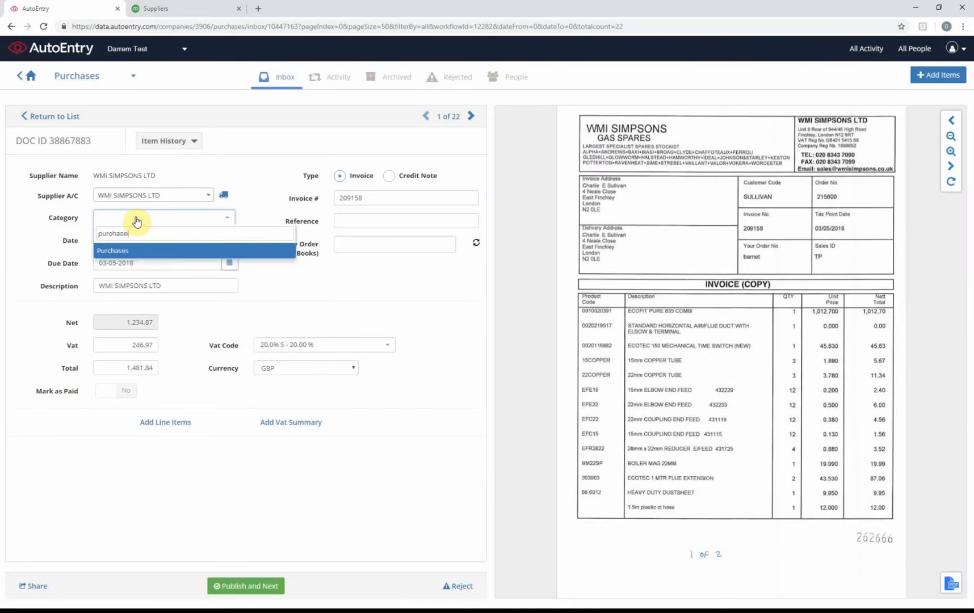
{"action": "left_click", "coordinate": [136, 256]}
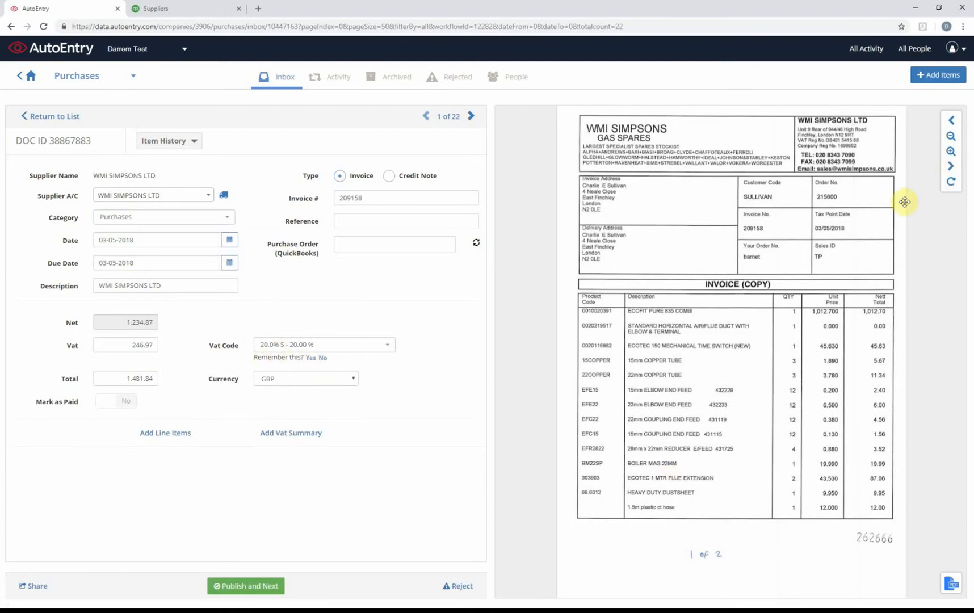
{"action": "left_click", "coordinate": [951, 169]}
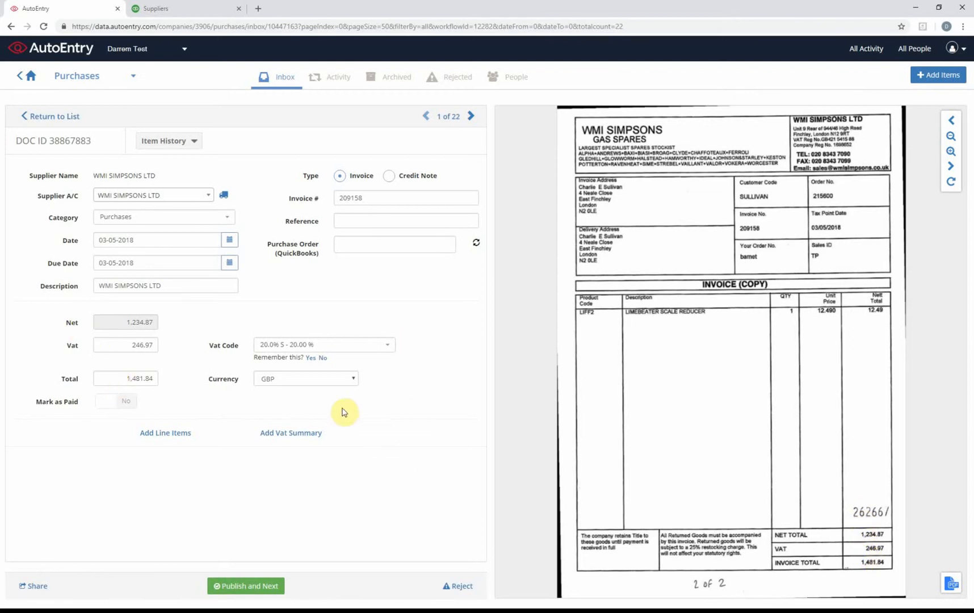
{"action": "left_click", "coordinate": [310, 358]}
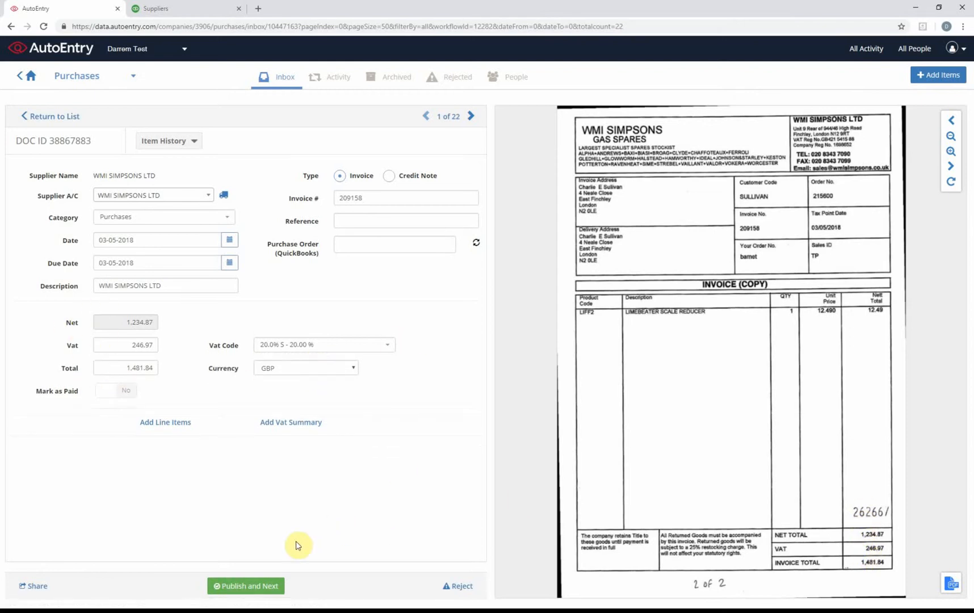
{"action": "left_click", "coordinate": [49, 119]}
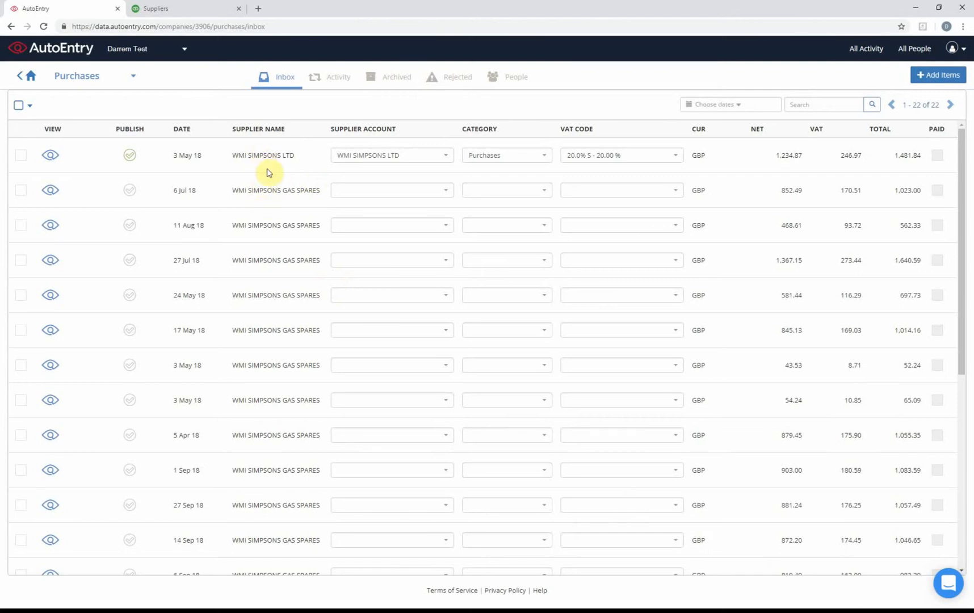
Step: Assign the 6 Jul 18 WMI SIMPSONS GAS SPARES invoice to the supplier account WMI SIMPSONS LTD and return to the list
{"action": "left_click", "coordinate": [52, 190]}
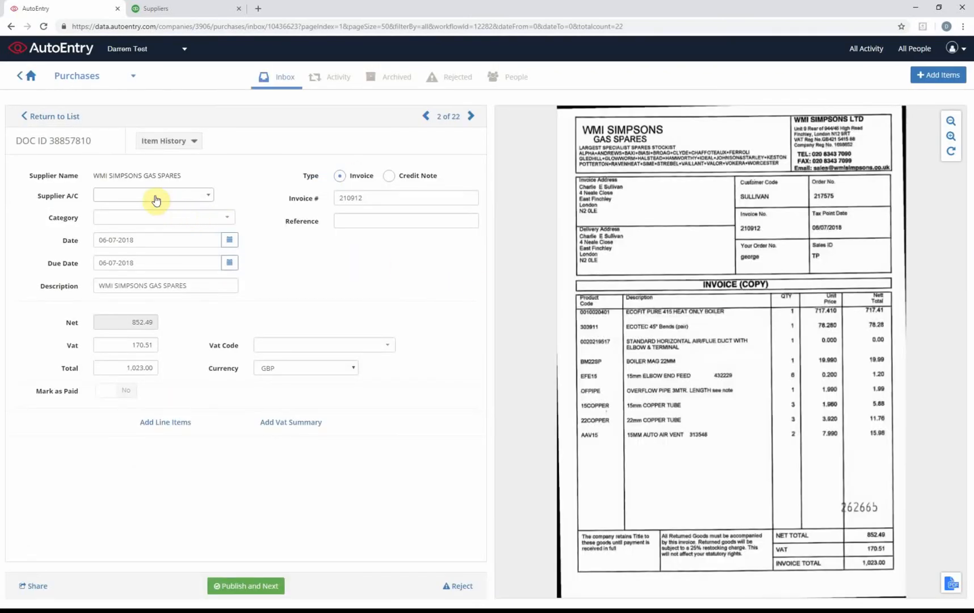
{"action": "left_click", "coordinate": [156, 199]}
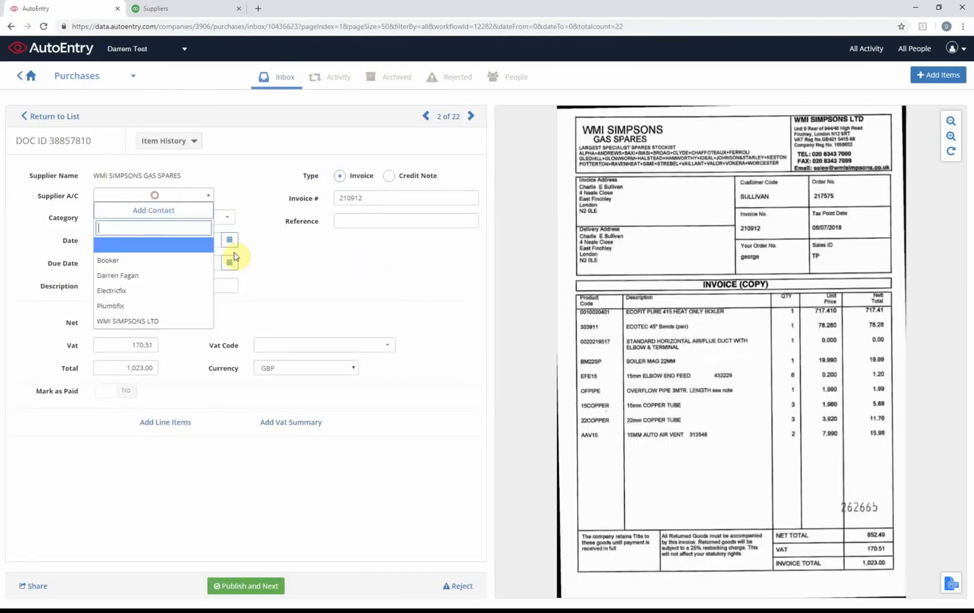
{"action": "left_click", "coordinate": [153, 322]}
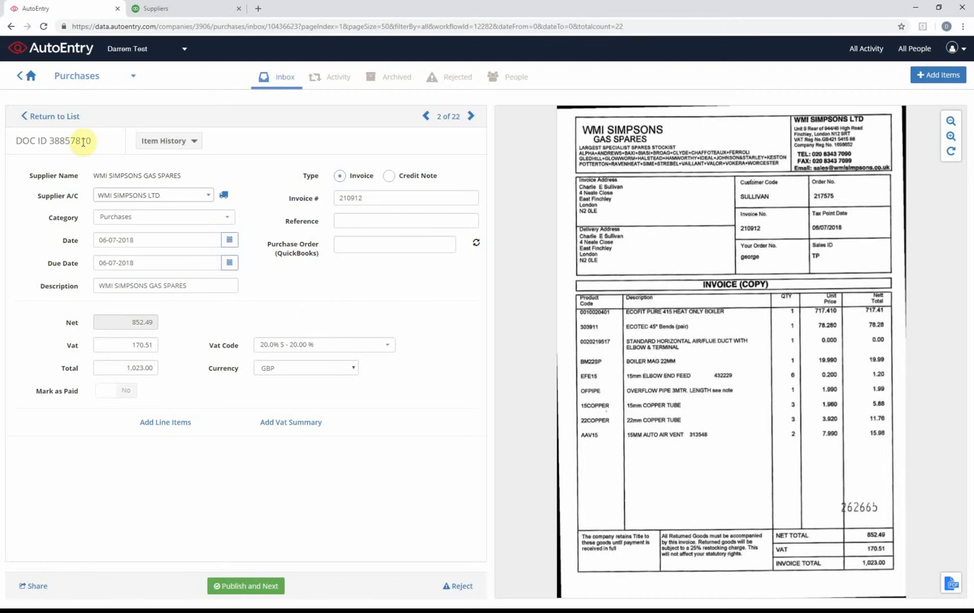
{"action": "left_click", "coordinate": [66, 118]}
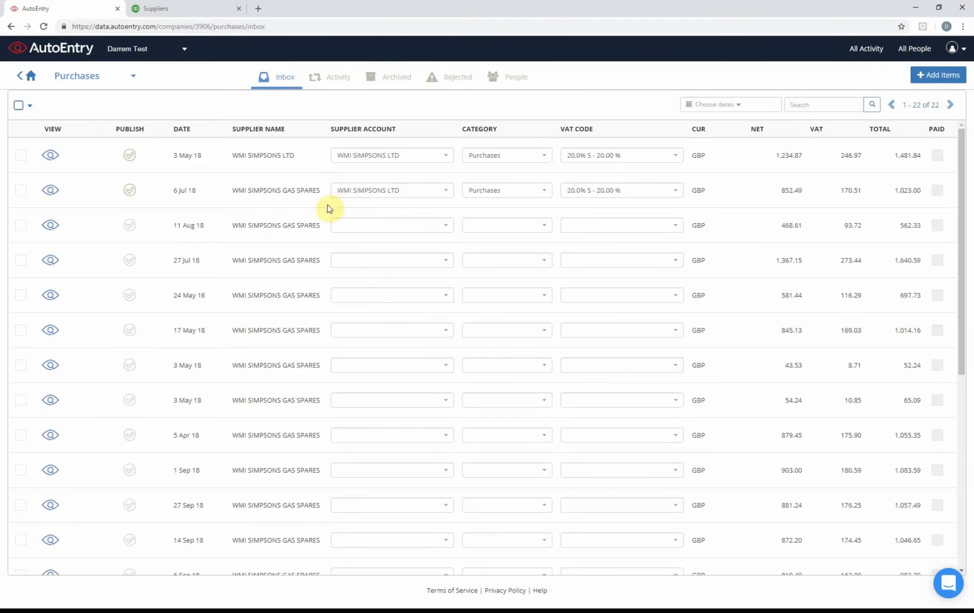
Step: Assign the 11 Aug 18 WMI SIMPSONS GAS SPARES invoice to WMI SIMPSONS LTD with VAT code 20.0% S - 20.00 %
{"action": "left_click", "coordinate": [50, 225]}
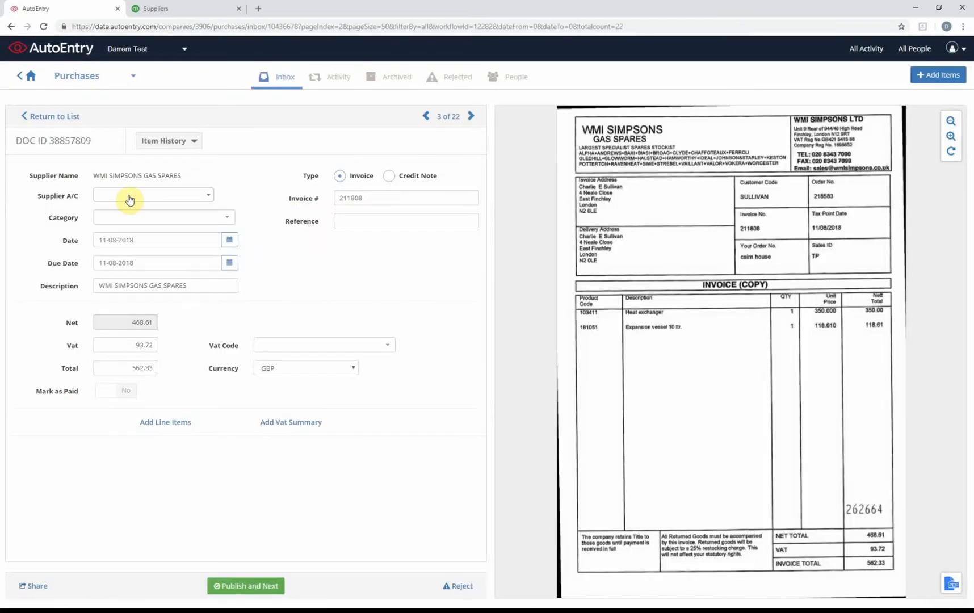
{"action": "left_click", "coordinate": [129, 196]}
{"action": "left_click", "coordinate": [130, 321]}
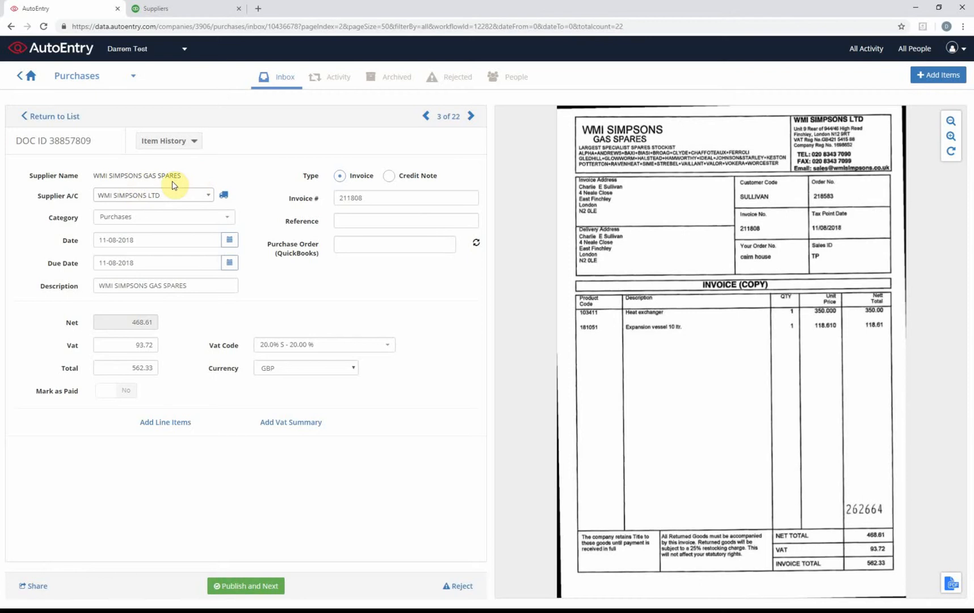
{"action": "left_click", "coordinate": [296, 344]}
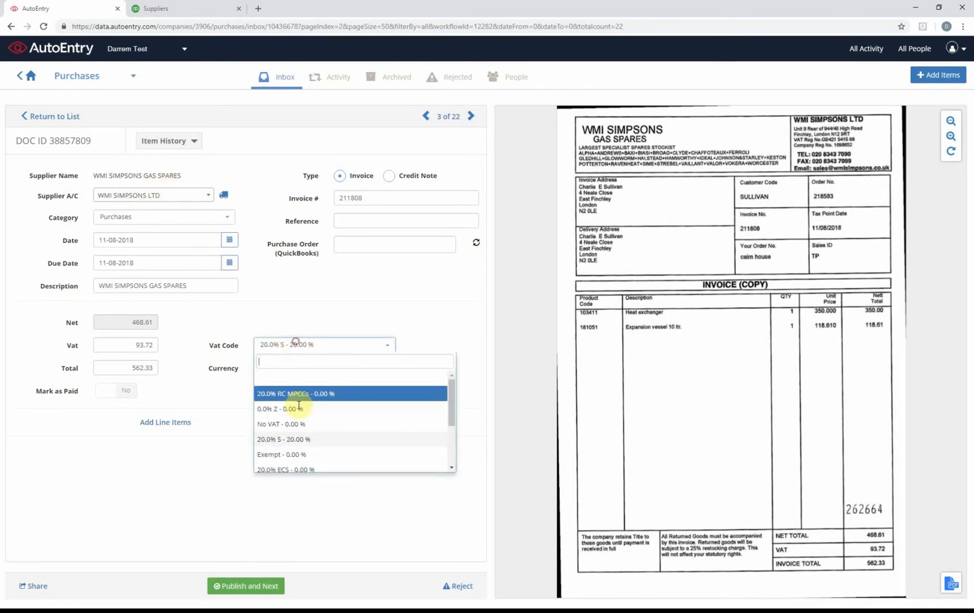
{"action": "left_click", "coordinate": [295, 439]}
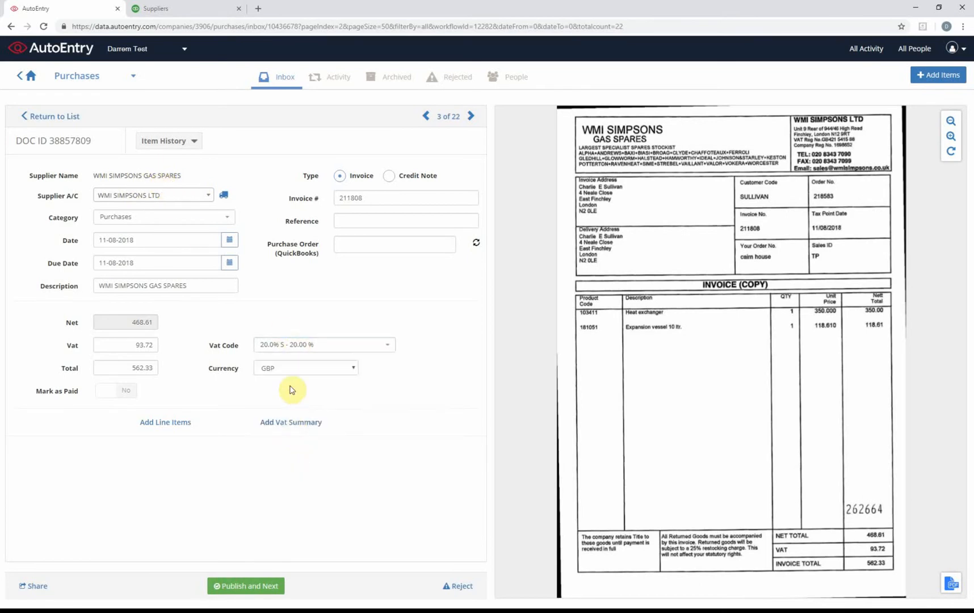
{"action": "left_click", "coordinate": [53, 116]}
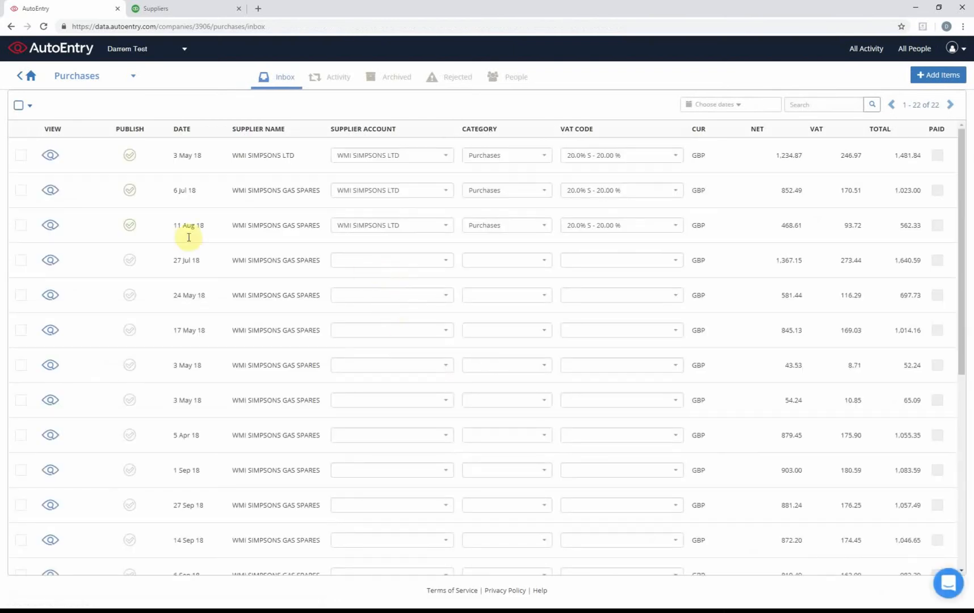
Step: Select the invoices dated 3 May 18, 6 Jul 18 and 11 Aug 18 that have supplier accounts and publish them
{"action": "left_click", "coordinate": [19, 158]}
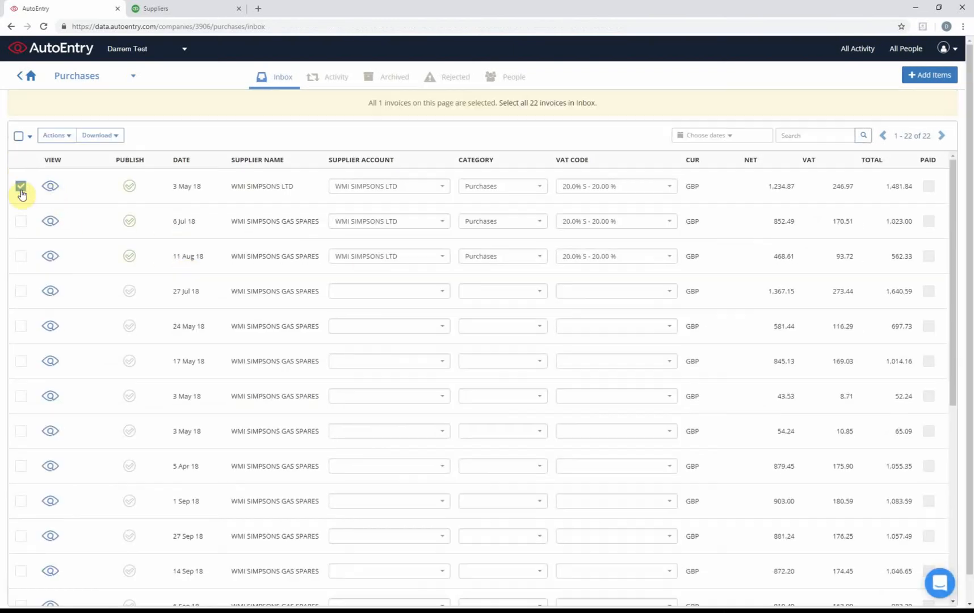
{"action": "left_click", "coordinate": [23, 227]}
{"action": "left_click", "coordinate": [23, 255]}
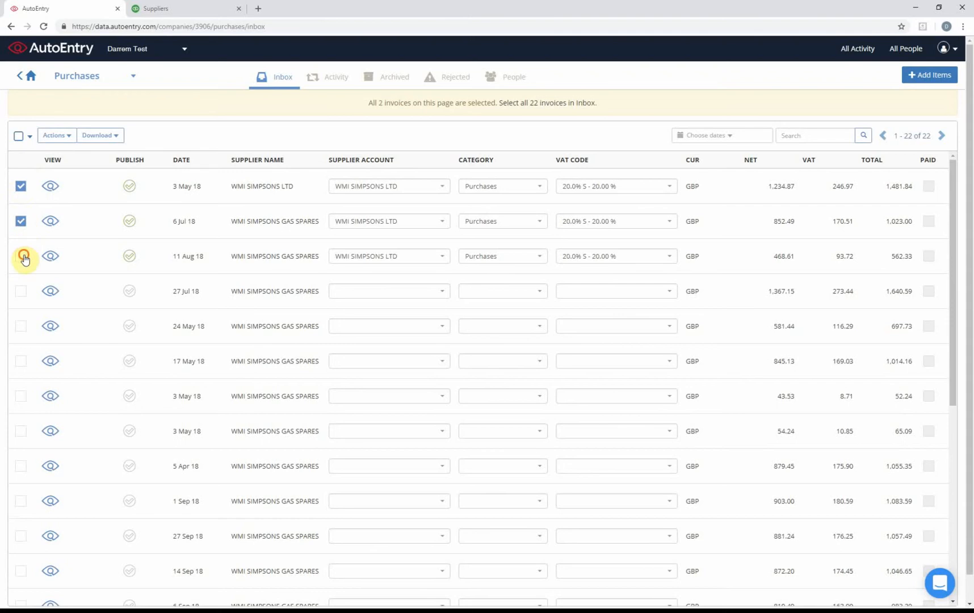
{"action": "left_click", "coordinate": [59, 135]}
{"action": "left_click", "coordinate": [61, 192]}
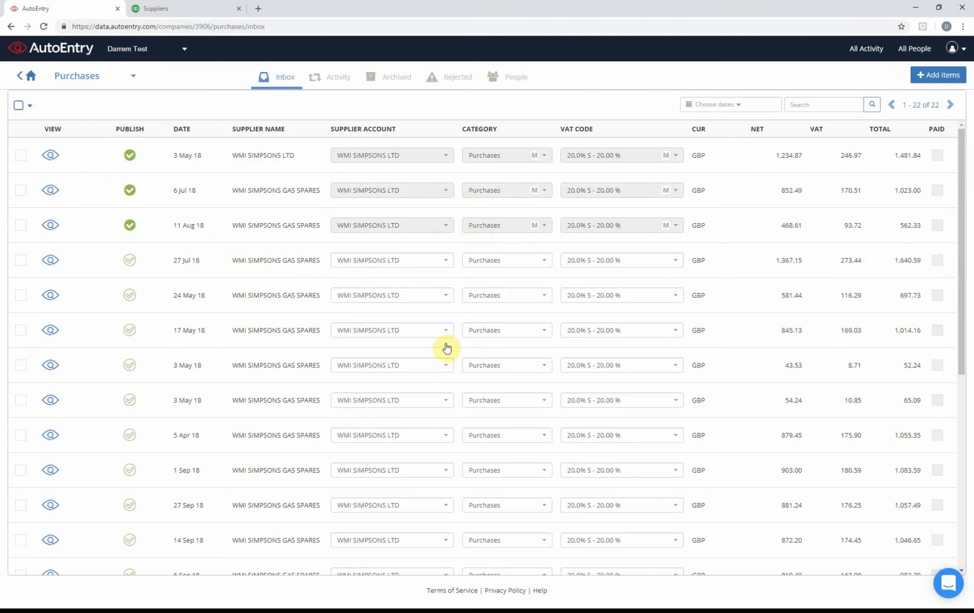
Step: Reload the Purchases inbox to clear the published invoices from the list
{"action": "scroll", "coordinate": [399, 298], "scroll_direction": "down", "scroll_amount": 5}
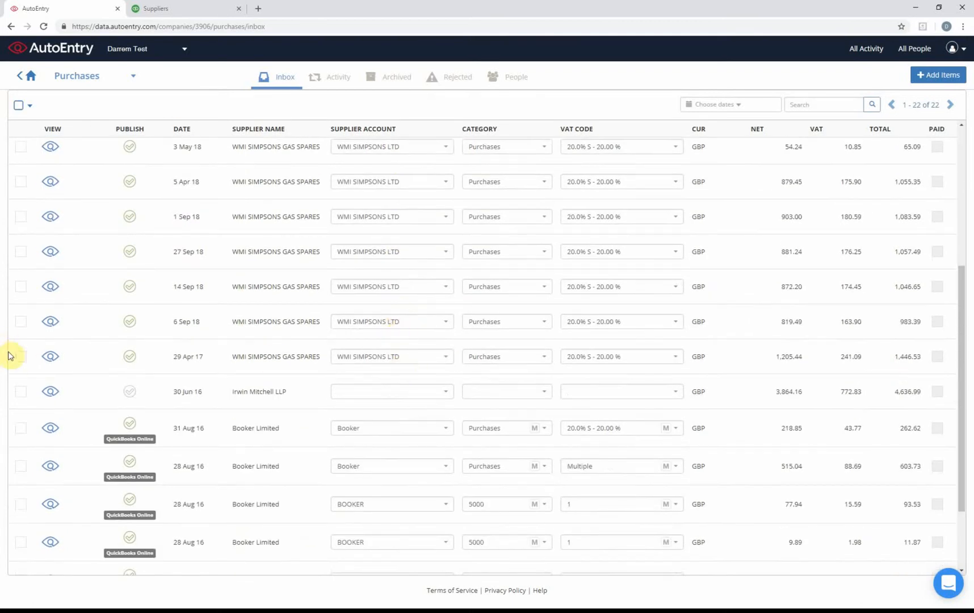
{"action": "left_click", "coordinate": [20, 358]}
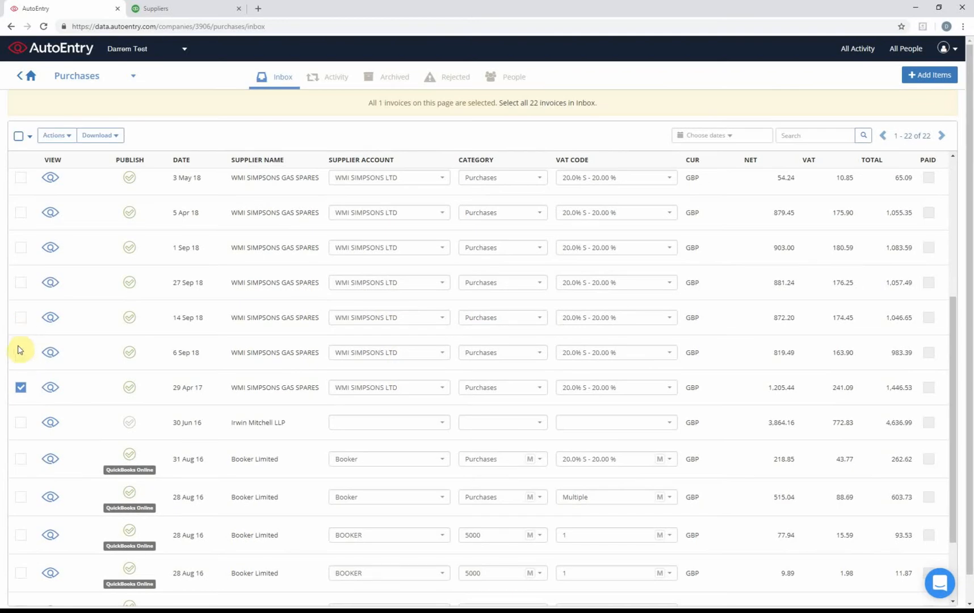
{"action": "left_click", "coordinate": [44, 26]}
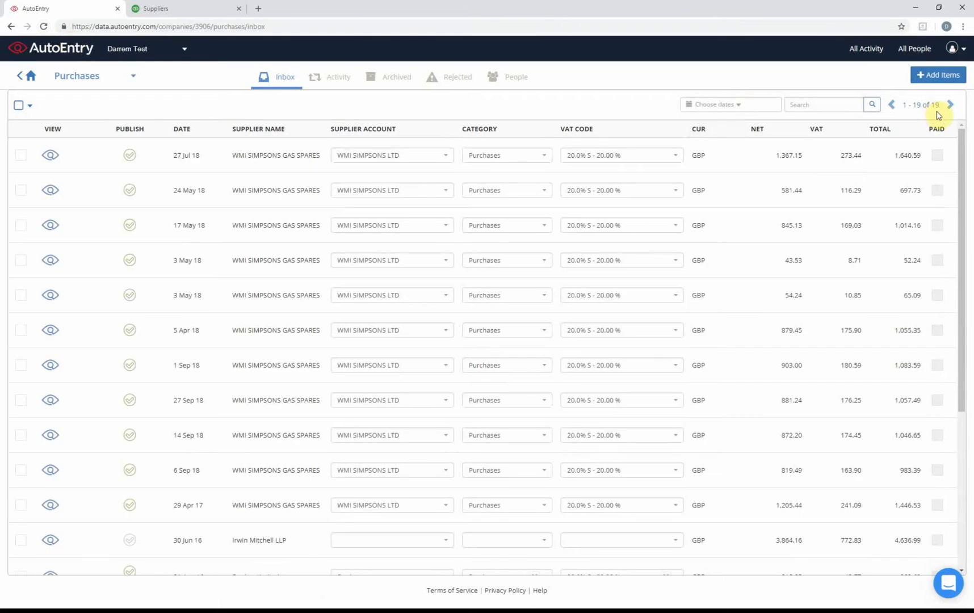
Step: Select all eleven remaining WMI SIMPSONS GAS SPARES invoices, from 27 Jul 18 through 29 Apr 17, and publish them together
{"action": "left_click", "coordinate": [21, 155]}
{"action": "left_click", "coordinate": [21, 222]}
{"action": "left_click", "coordinate": [21, 256]}
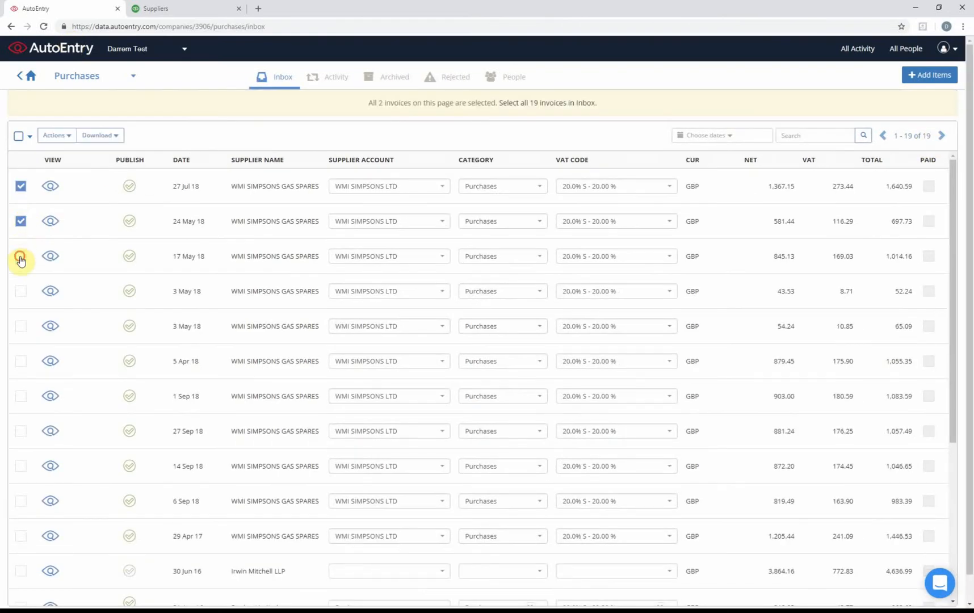
{"action": "left_click", "coordinate": [21, 296]}
{"action": "left_click", "coordinate": [21, 326]}
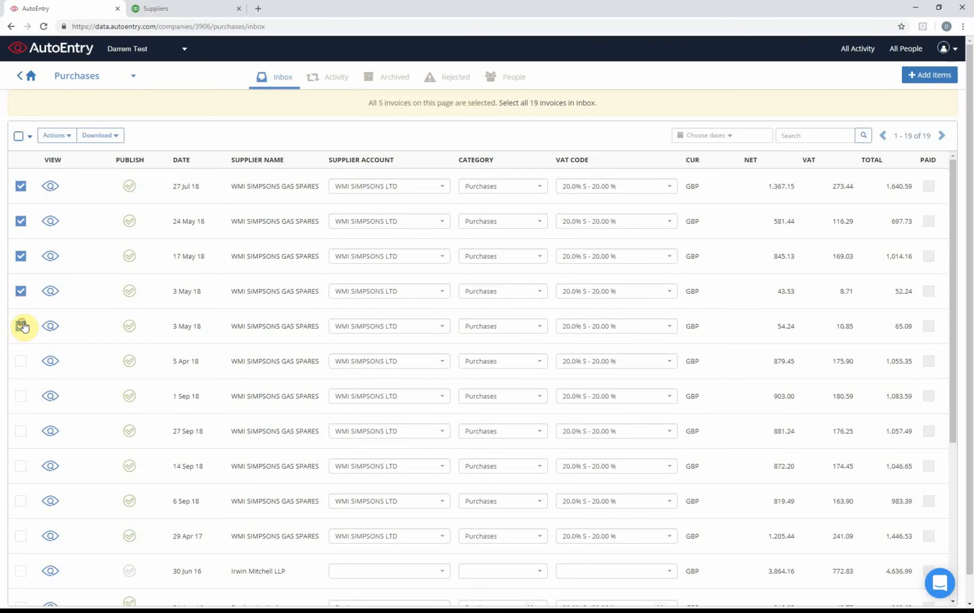
{"action": "left_click", "coordinate": [21, 363]}
{"action": "left_click", "coordinate": [21, 396]}
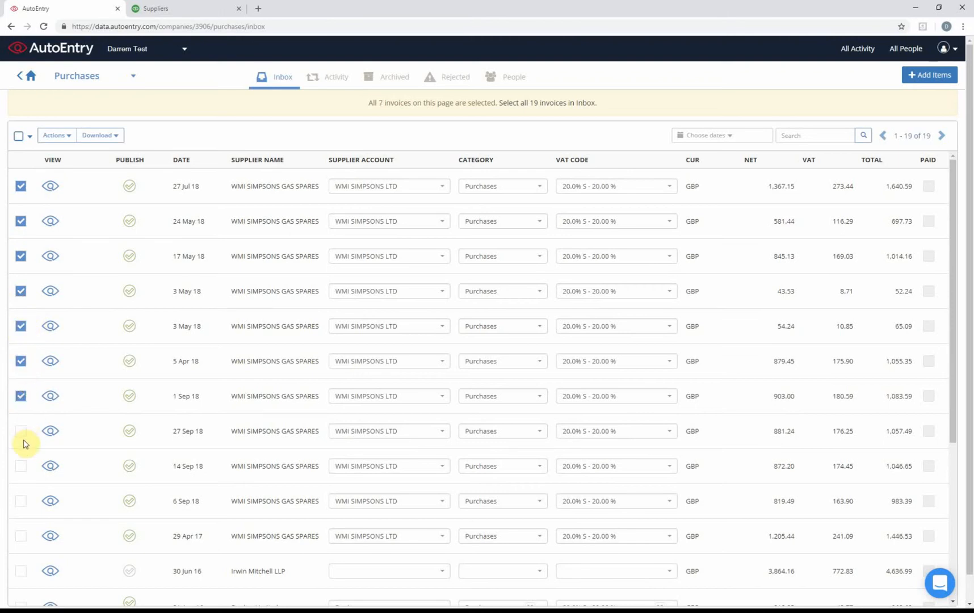
{"action": "left_click", "coordinate": [21, 432]}
{"action": "left_click", "coordinate": [21, 466]}
{"action": "left_click", "coordinate": [20, 502]}
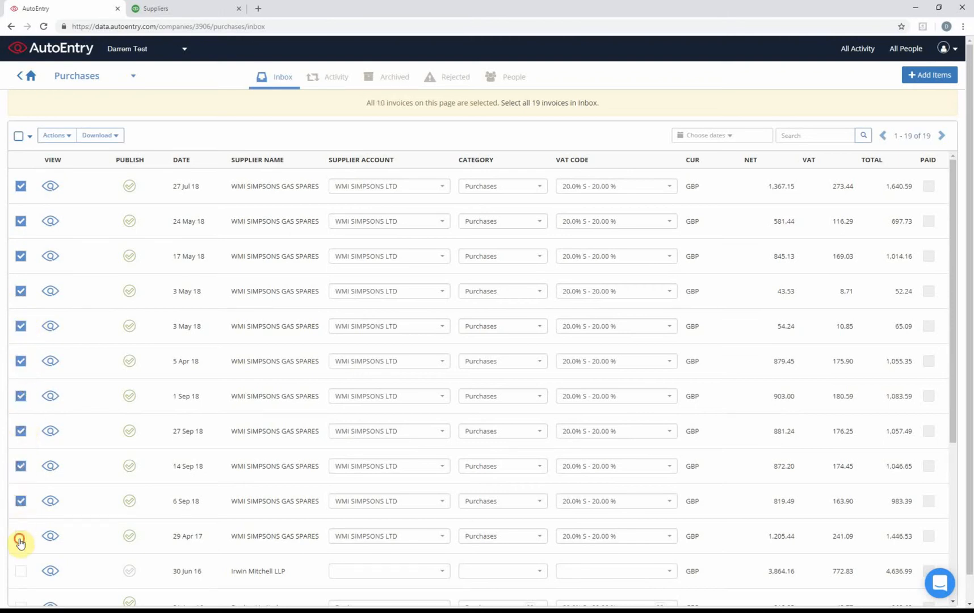
{"action": "left_click", "coordinate": [21, 536]}
{"action": "left_click", "coordinate": [54, 138]}
{"action": "left_click", "coordinate": [60, 192]}
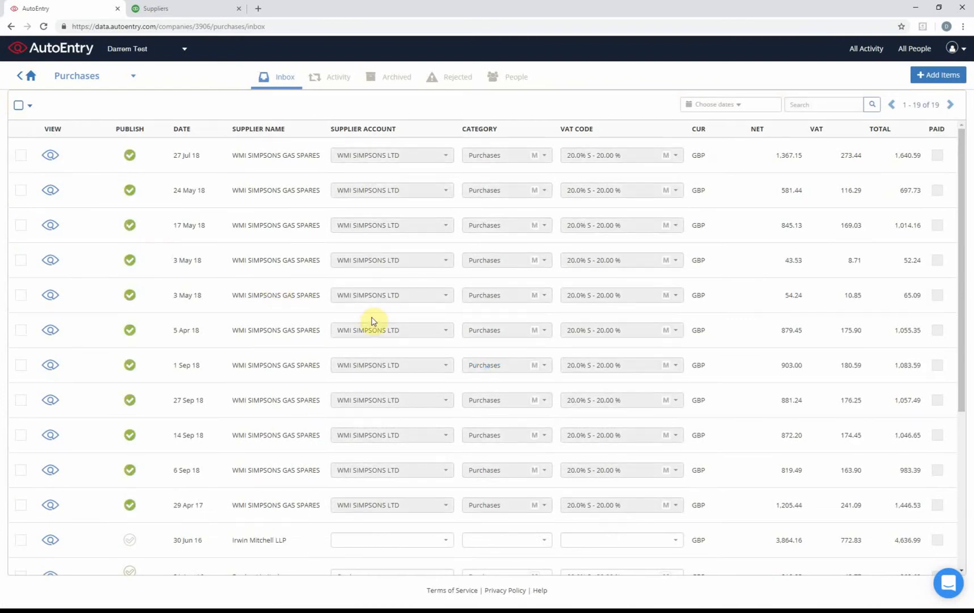
Step: Reload the Purchases inbox and return to the company's folder overview
{"action": "left_click", "coordinate": [44, 26]}
{"action": "left_click", "coordinate": [31, 78]}
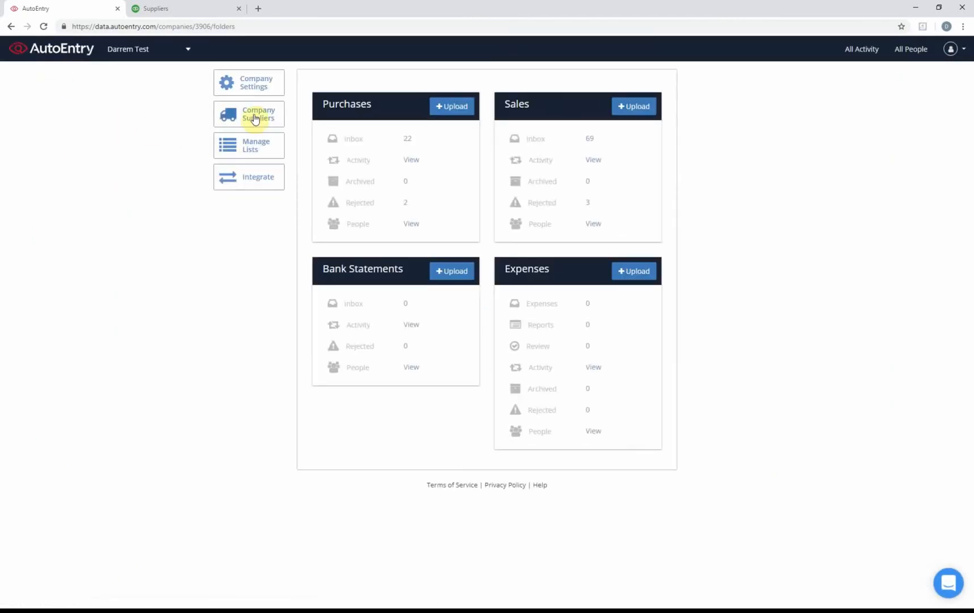
Step: In the company suppliers, set WMI SIMPSONS LTD's currency to GBP - Pound Sterling, turn on Auto-Publish and save the changes
{"action": "left_click", "coordinate": [255, 118]}
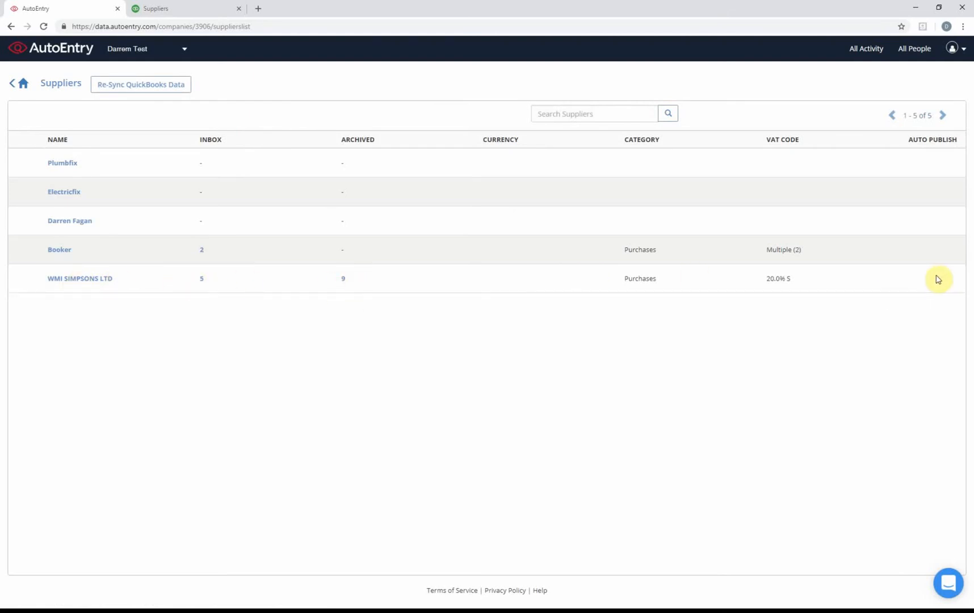
{"action": "left_click", "coordinate": [88, 279]}
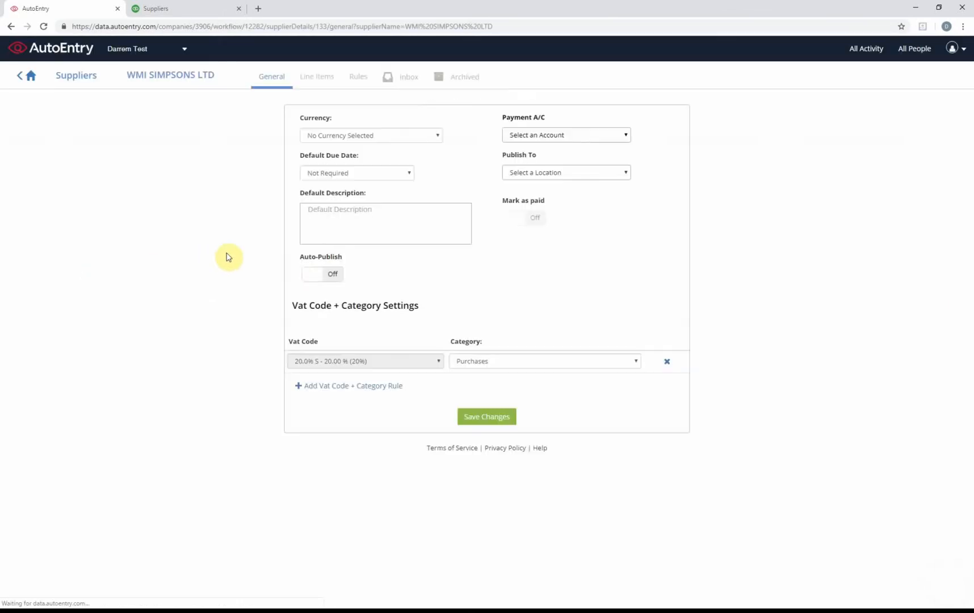
{"action": "left_click", "coordinate": [332, 139]}
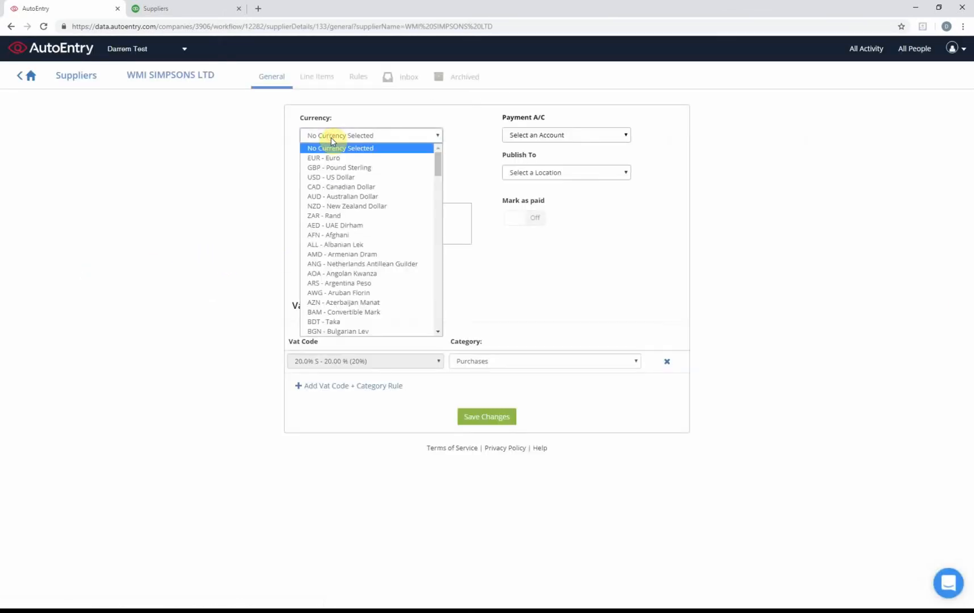
{"action": "left_click", "coordinate": [332, 166]}
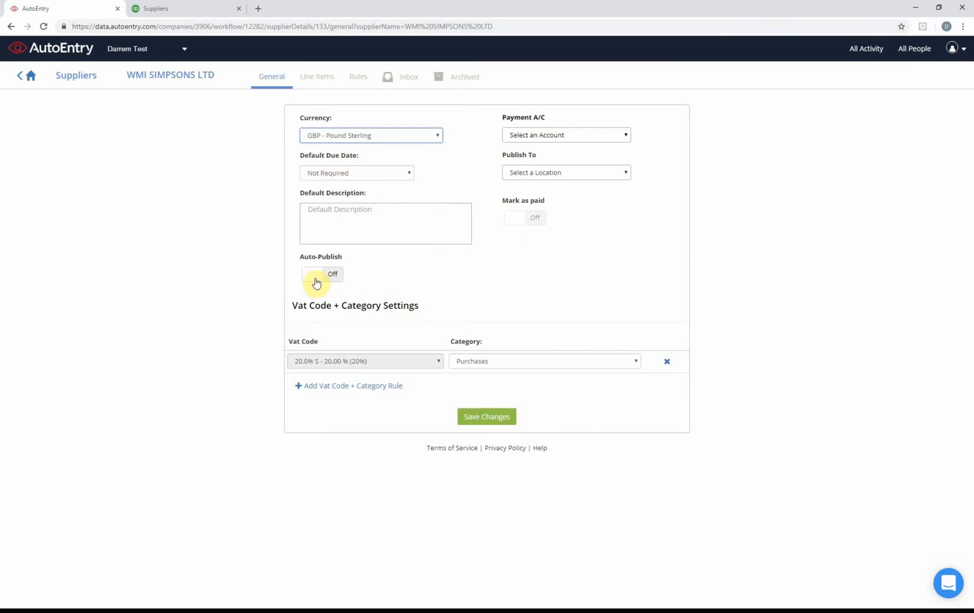
{"action": "left_click", "coordinate": [573, 136]}
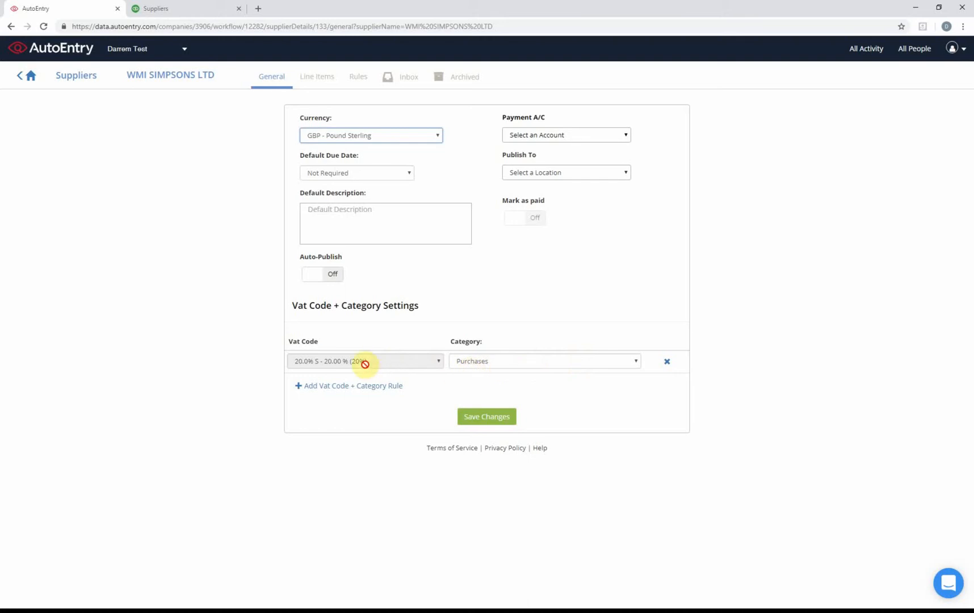
{"action": "left_click", "coordinate": [321, 275]}
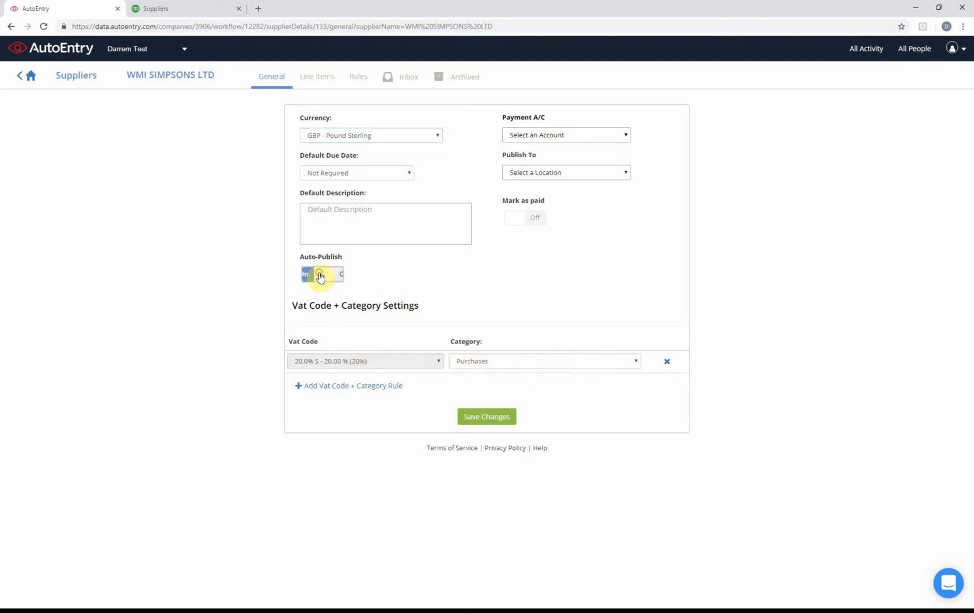
{"action": "left_click", "coordinate": [487, 416]}
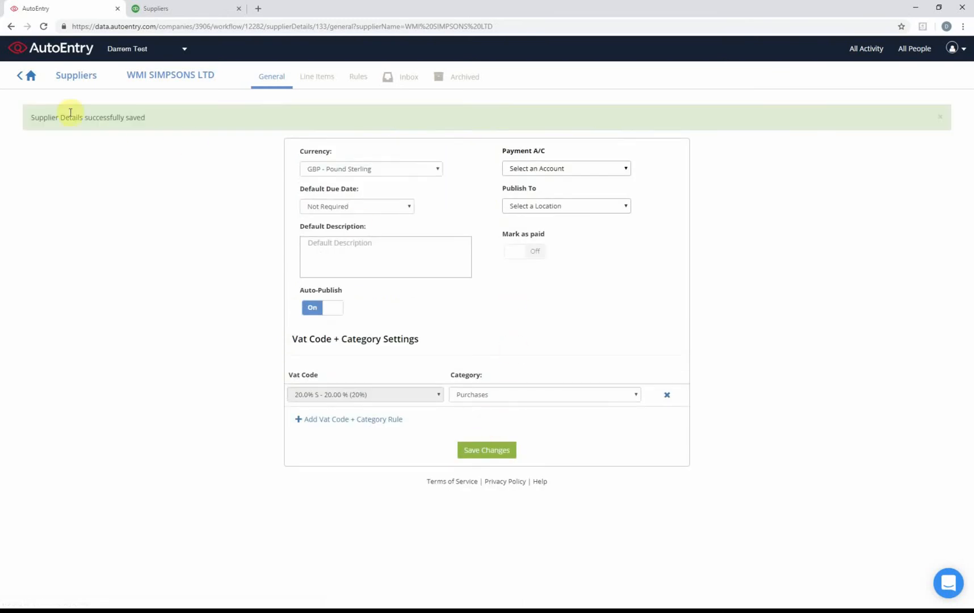
Step: Open the 30 Jun 16 Irwin Mitchell LLP invoice from the Purchases inbox and create a contact named Irwin Mitchell LLP
{"action": "left_click", "coordinate": [26, 76]}
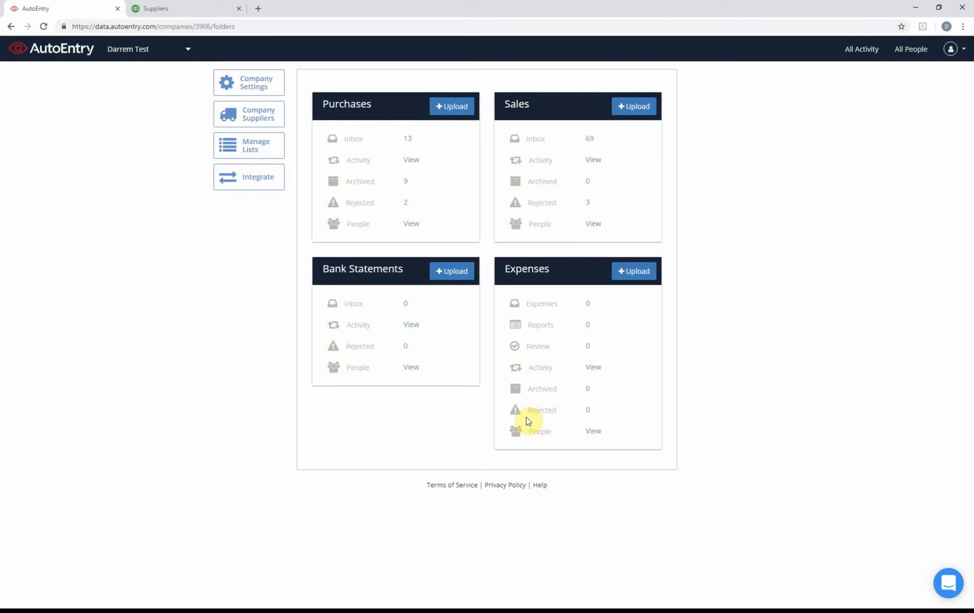
{"action": "left_click", "coordinate": [412, 142]}
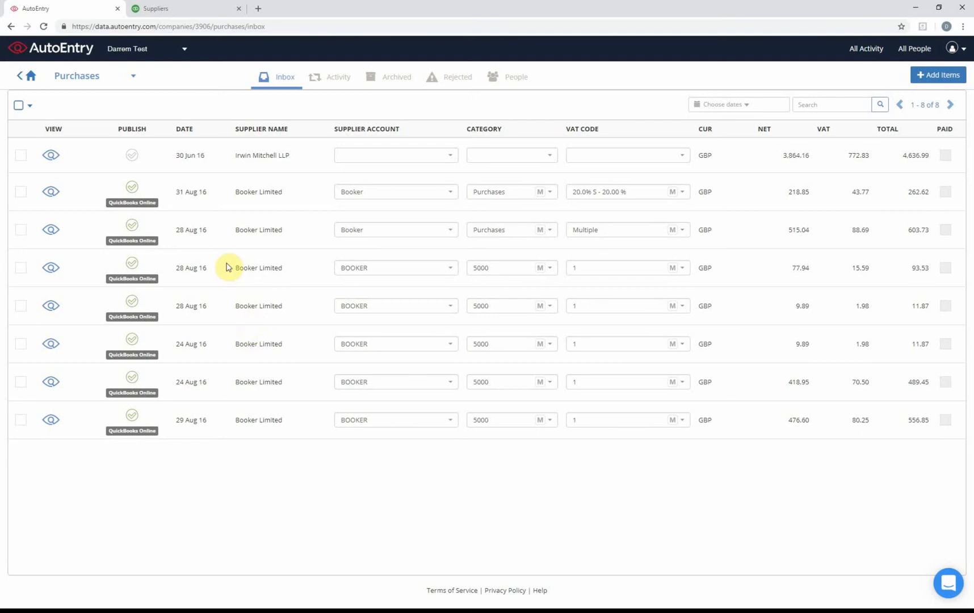
{"action": "left_click", "coordinate": [50, 157]}
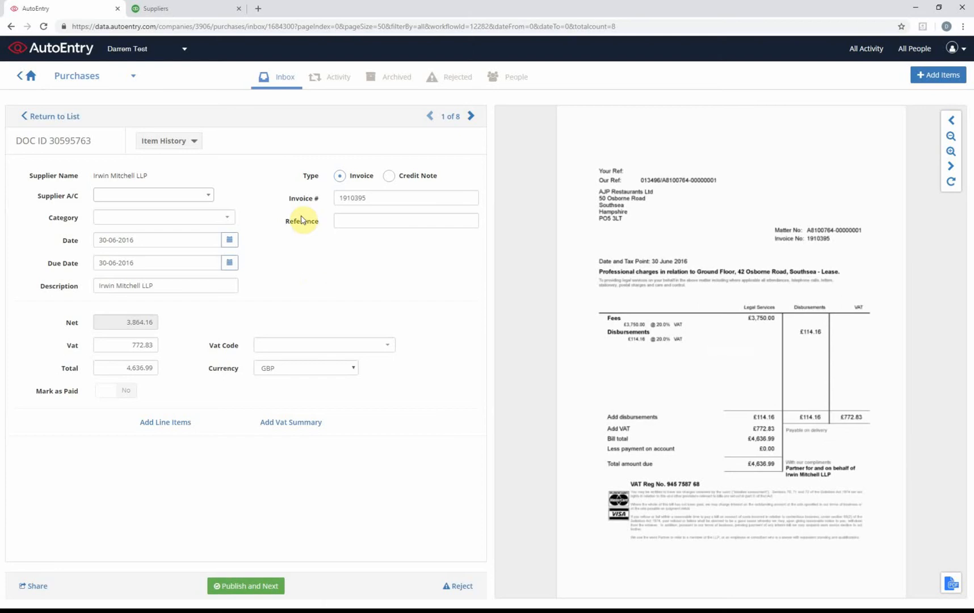
{"action": "left_click", "coordinate": [160, 195]}
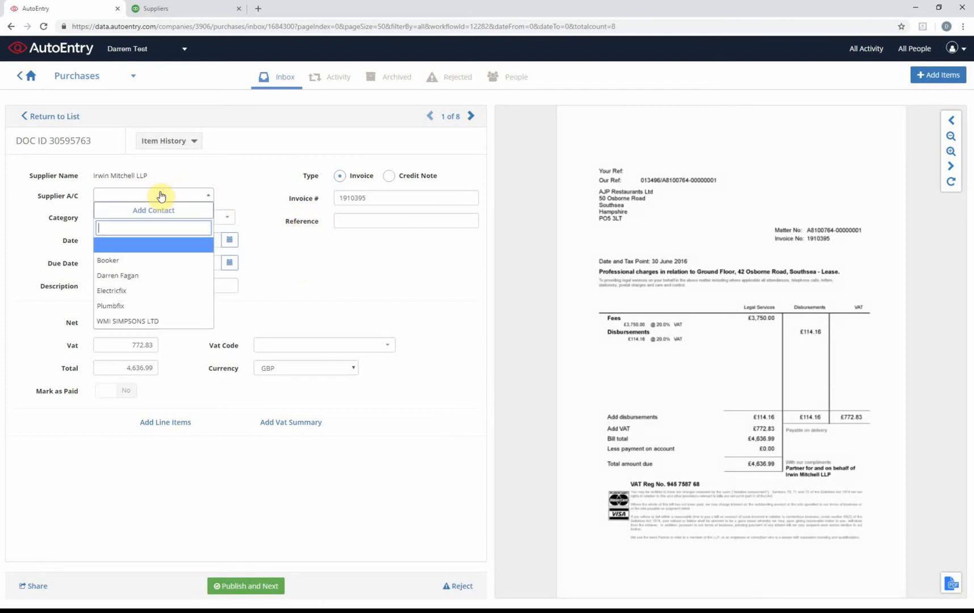
{"action": "left_click", "coordinate": [153, 209]}
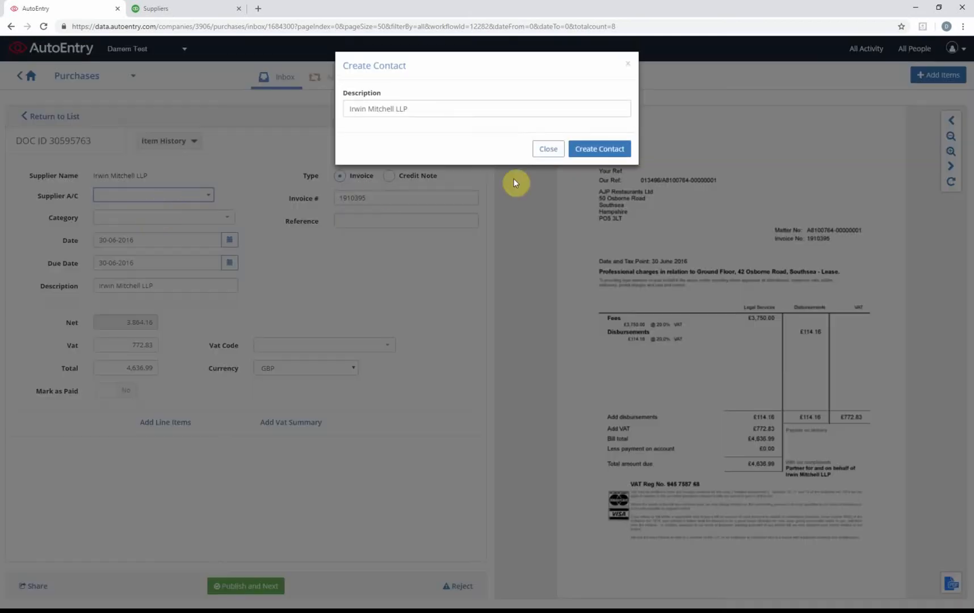
{"action": "left_click", "coordinate": [588, 151]}
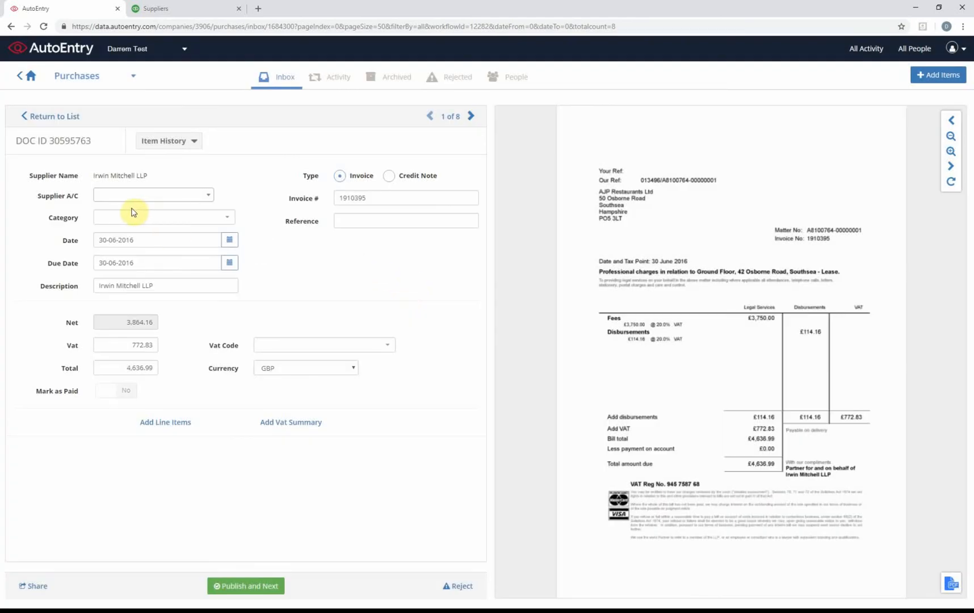
Step: Reopen the Irwin Mitchell LLP invoice from the list and set its supplier account to Irwin Mitchell LLP
{"action": "left_click", "coordinate": [29, 116]}
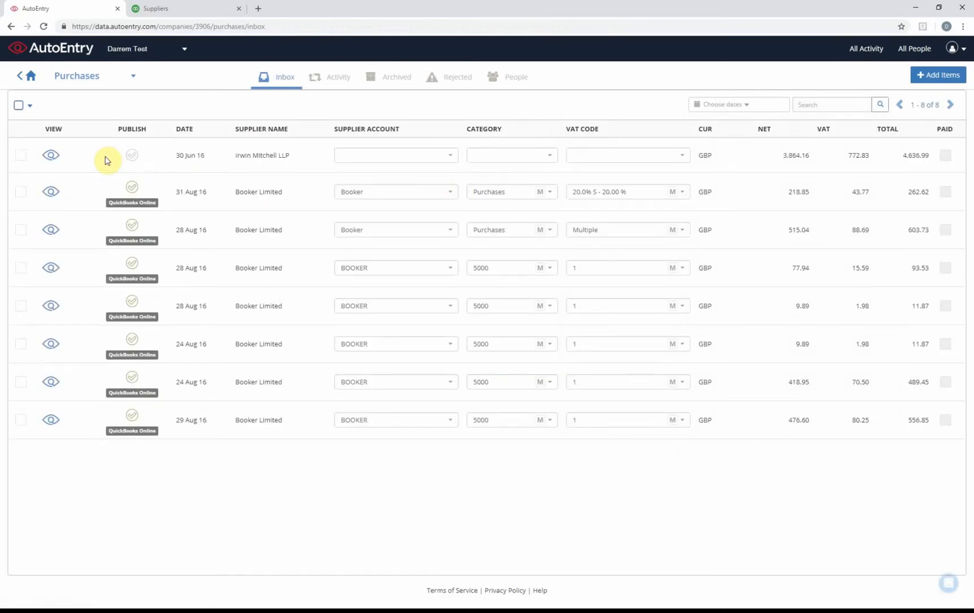
{"action": "left_click", "coordinate": [61, 157]}
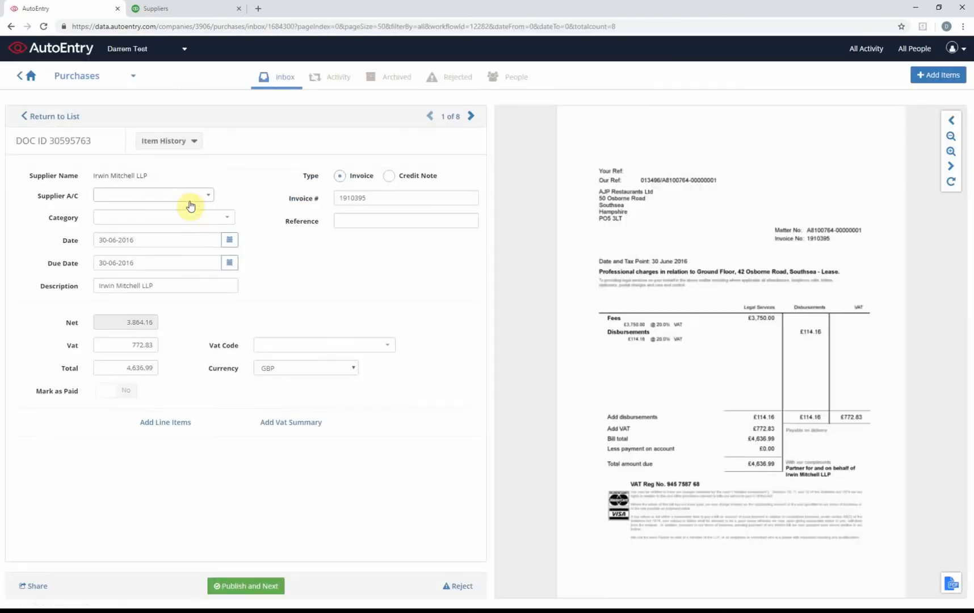
{"action": "left_click", "coordinate": [190, 199]}
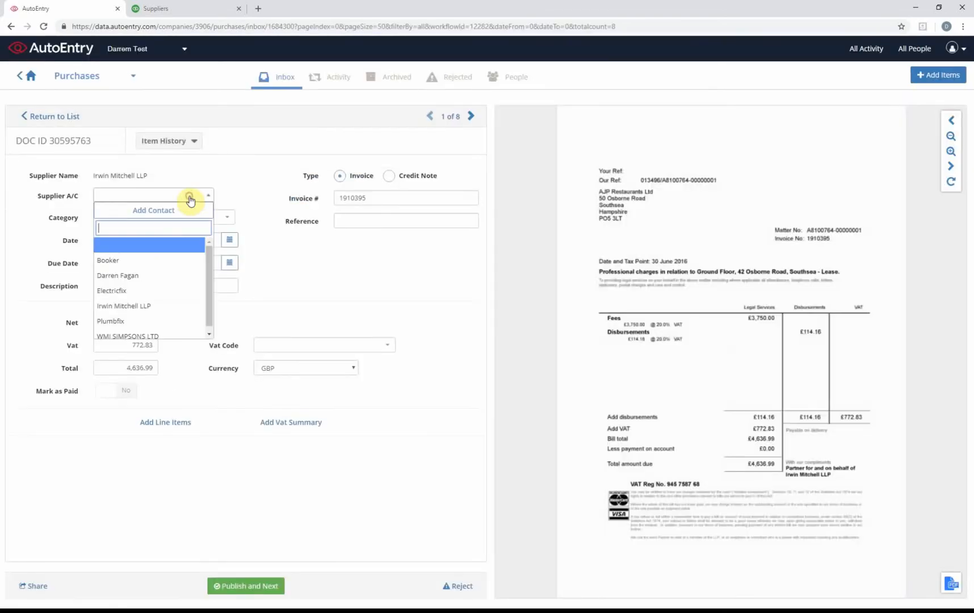
{"action": "left_click", "coordinate": [147, 307]}
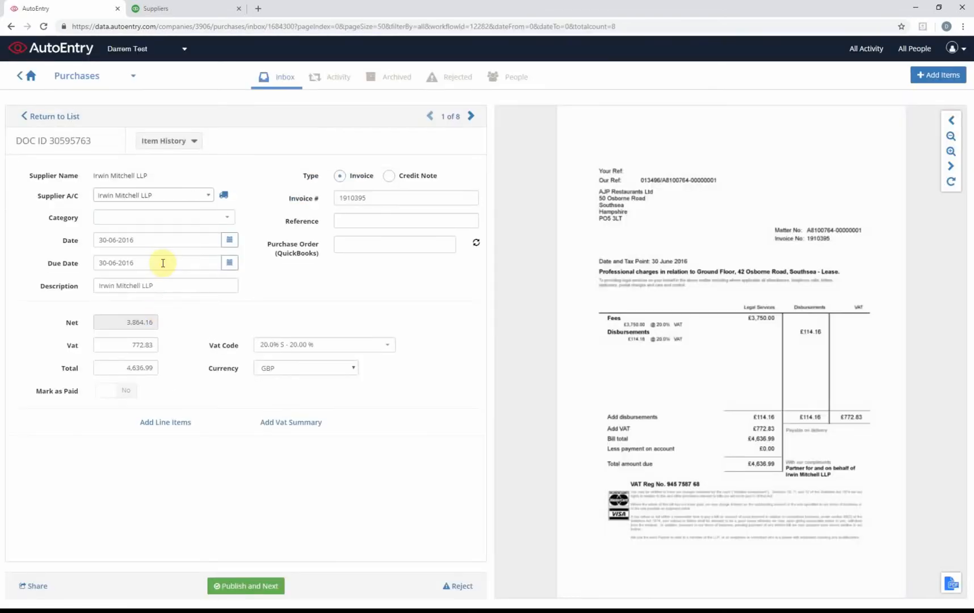
Step: Categorise the Irwin Mitchell LLP invoice as Uncategorised Expense, have the coding remembered, and publish it
{"action": "left_click", "coordinate": [160, 223]}
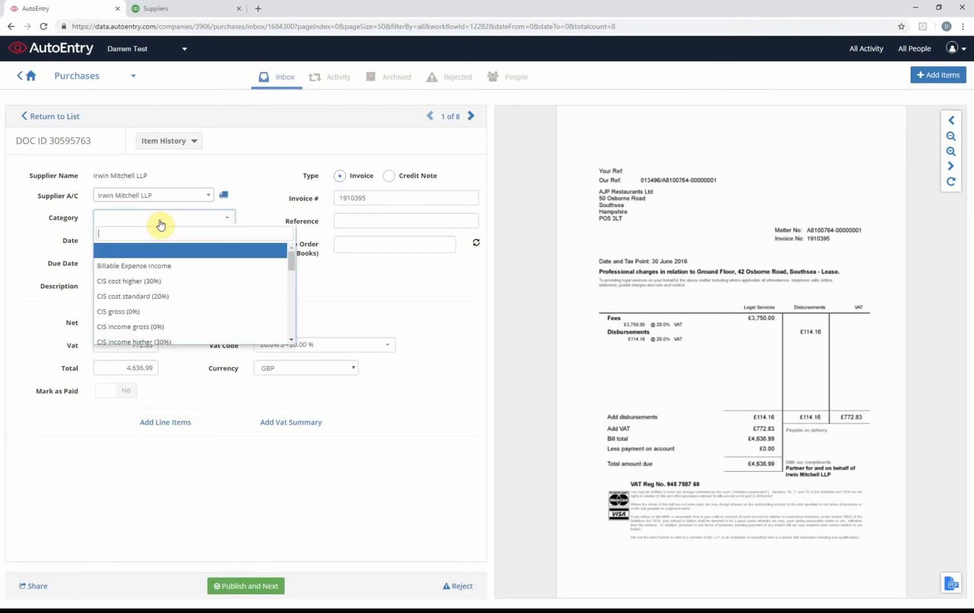
{"action": "type", "text": "rent"}
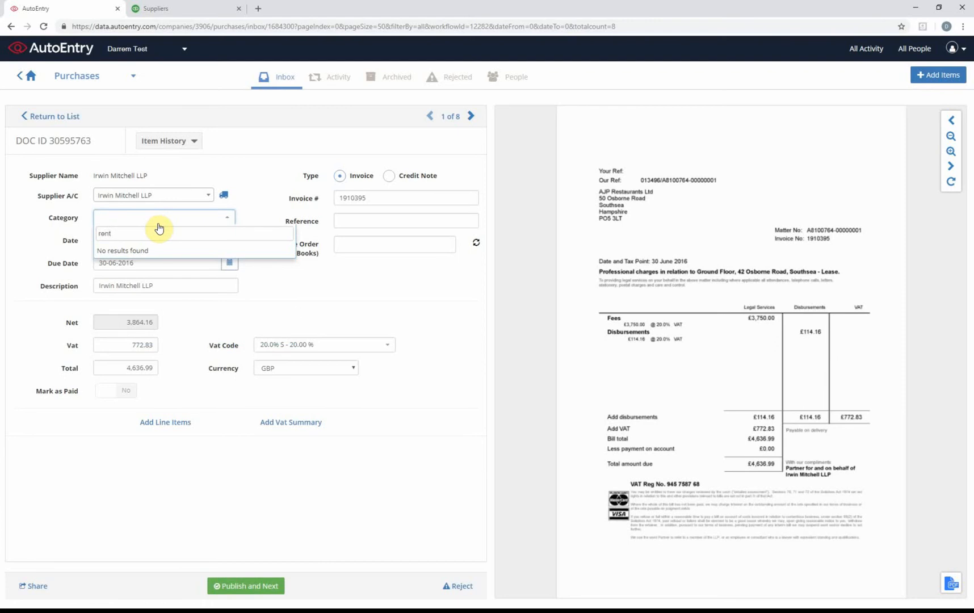
{"action": "key", "text": "BackSpace"}
{"action": "key", "text": "BackSpace"}
{"action": "key", "text": "BackSpace"}
{"action": "key", "text": "BackSpace"}
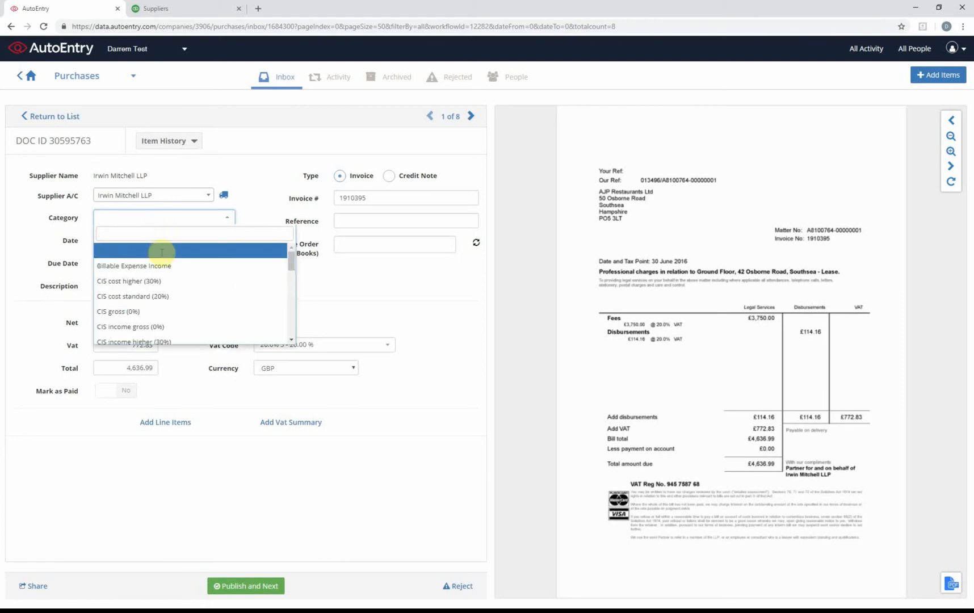
{"action": "scroll", "coordinate": [171, 321], "scroll_direction": "down", "scroll_amount": 2}
{"action": "scroll", "coordinate": [170, 321], "scroll_direction": "down", "scroll_amount": 5}
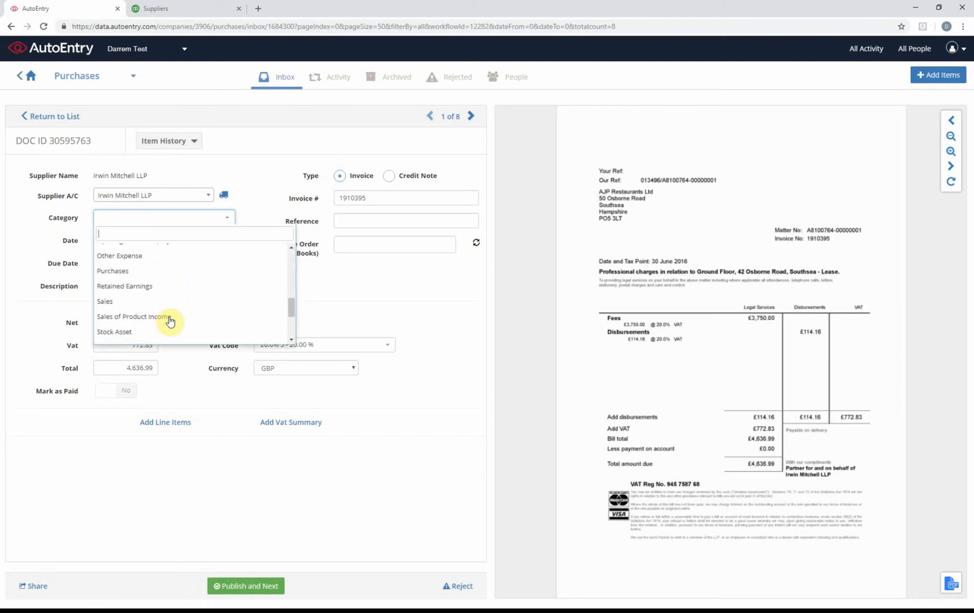
{"action": "scroll", "coordinate": [170, 321], "scroll_direction": "down", "scroll_amount": 3}
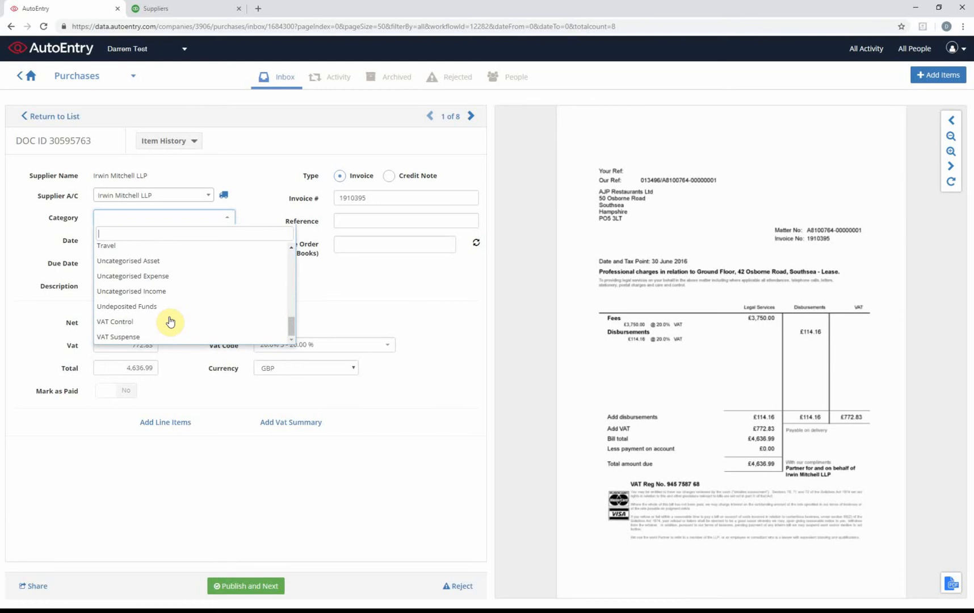
{"action": "left_click", "coordinate": [167, 275]}
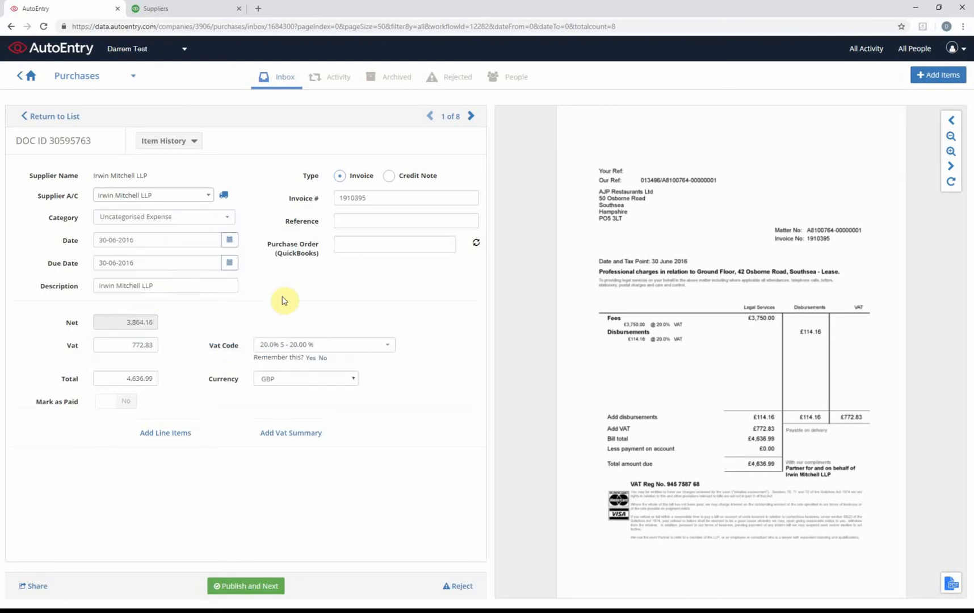
{"action": "left_click", "coordinate": [307, 358]}
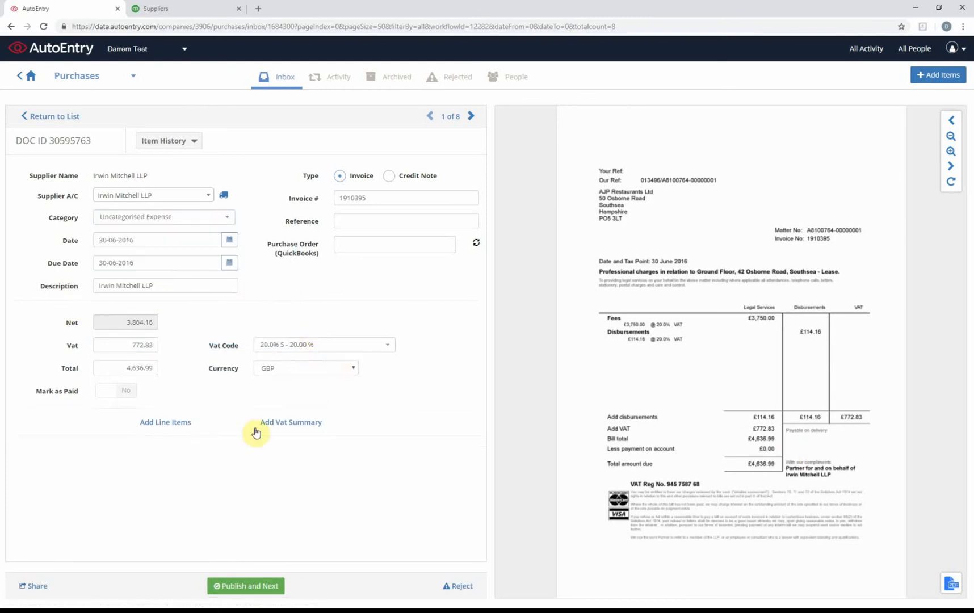
{"action": "left_click", "coordinate": [246, 587]}
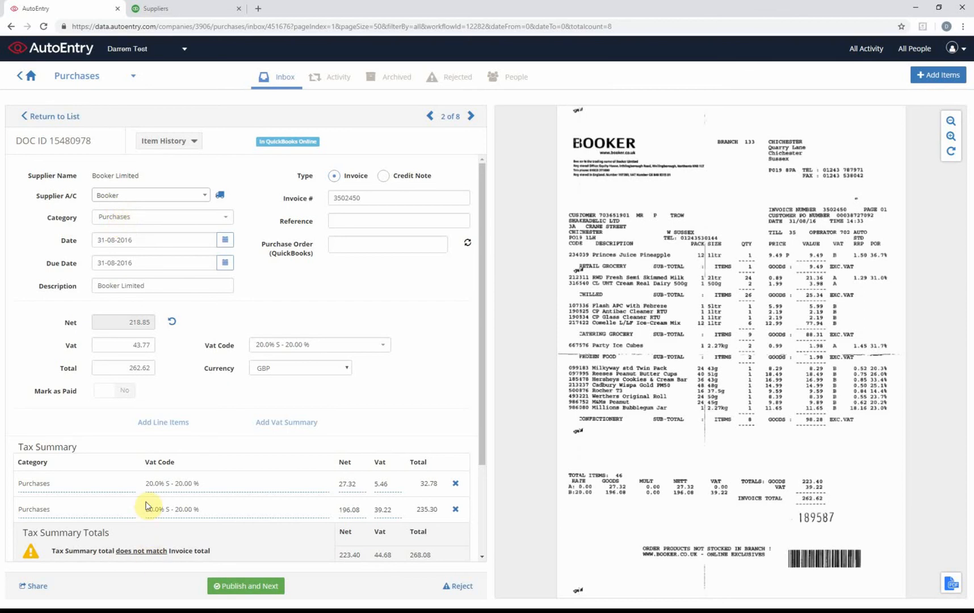
Step: Set the Booker invoice's 27.32 tax summary line to VAT code 0.0% Z - 0.00 % without remembering it, and try to publish
{"action": "left_click", "coordinate": [232, 485]}
{"action": "left_click", "coordinate": [222, 414]}
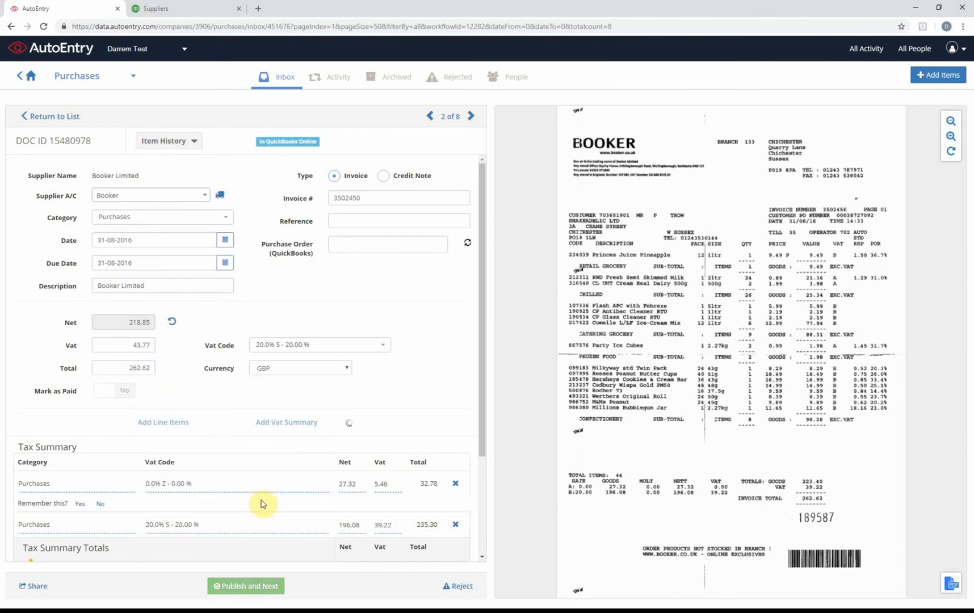
{"action": "left_click", "coordinate": [99, 504]}
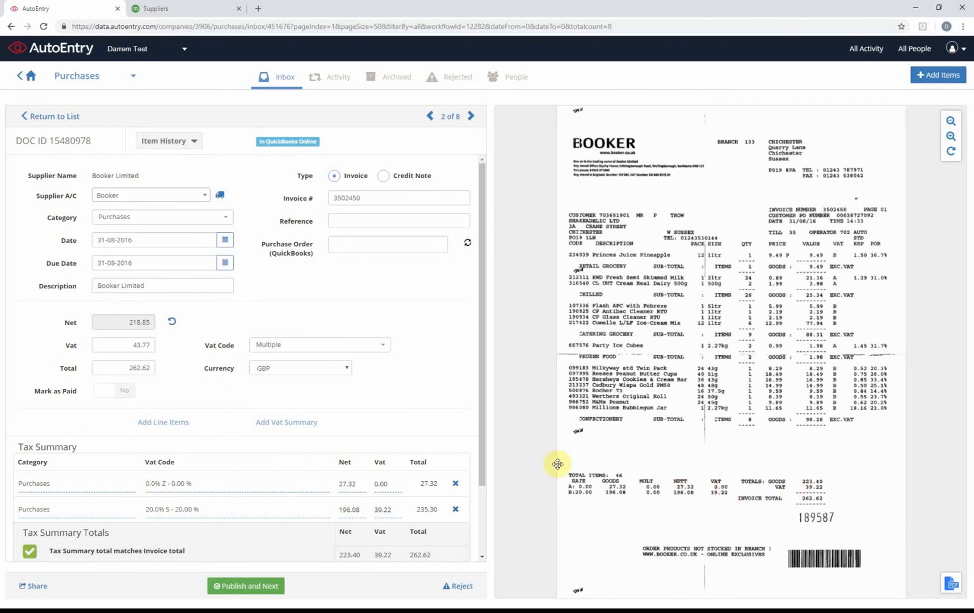
{"action": "left_click", "coordinate": [238, 591]}
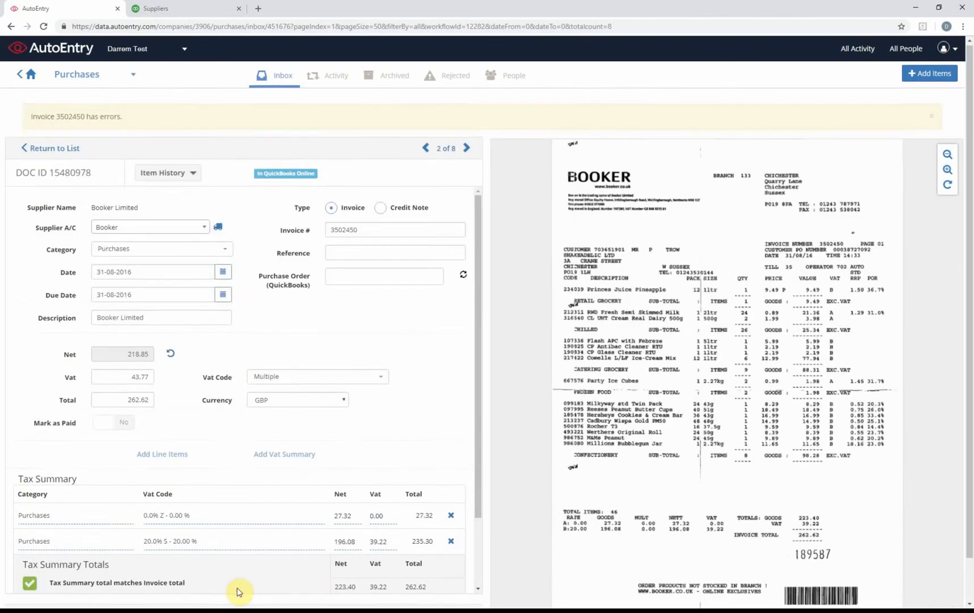
Step: Set the Booker invoice's header VAT amount to 39.22 to match the tax summary and publish the invoice
{"action": "scroll", "coordinate": [192, 320], "scroll_direction": "down", "scroll_amount": 3}
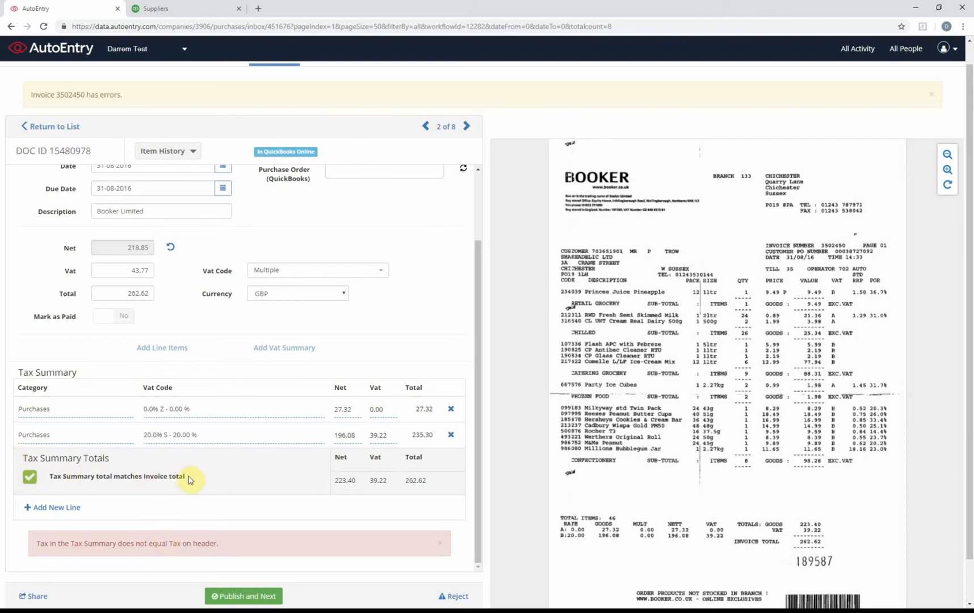
{"action": "left_click_drag", "start_coordinate": [127, 270], "coordinate": [166, 274]}
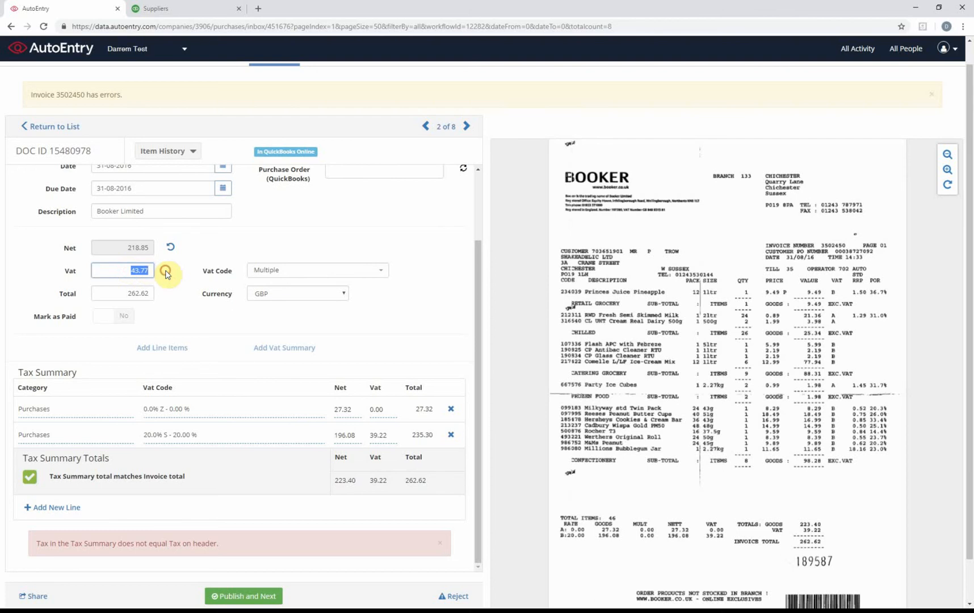
{"action": "type", "text": "39.22"}
{"action": "left_click", "coordinate": [241, 594]}
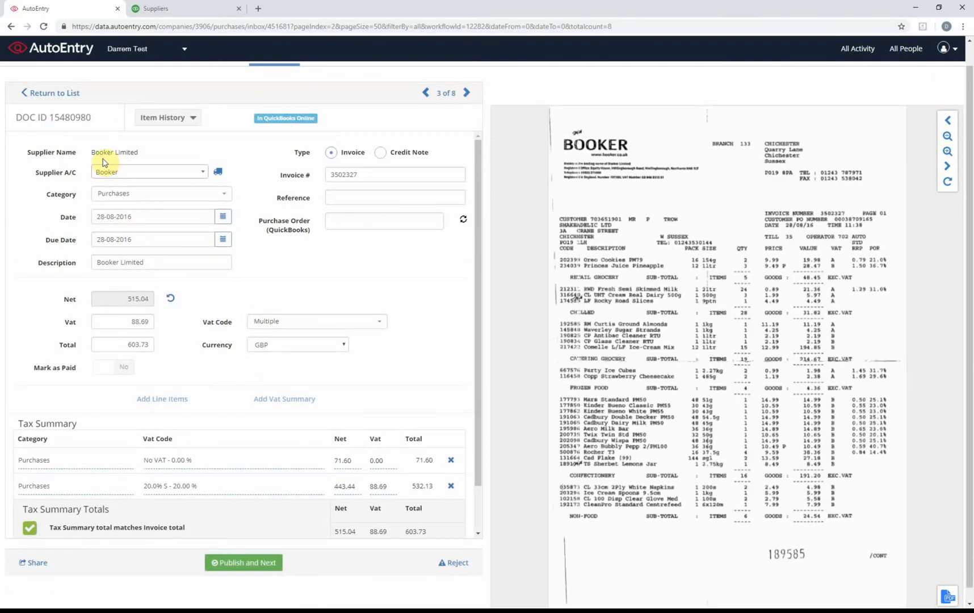
Step: Look over the 28 Aug 16 Booker invoice's tax summary, and return to a reloaded Purchases inbox
{"action": "scroll", "coordinate": [235, 383], "scroll_direction": "down", "scroll_amount": 1}
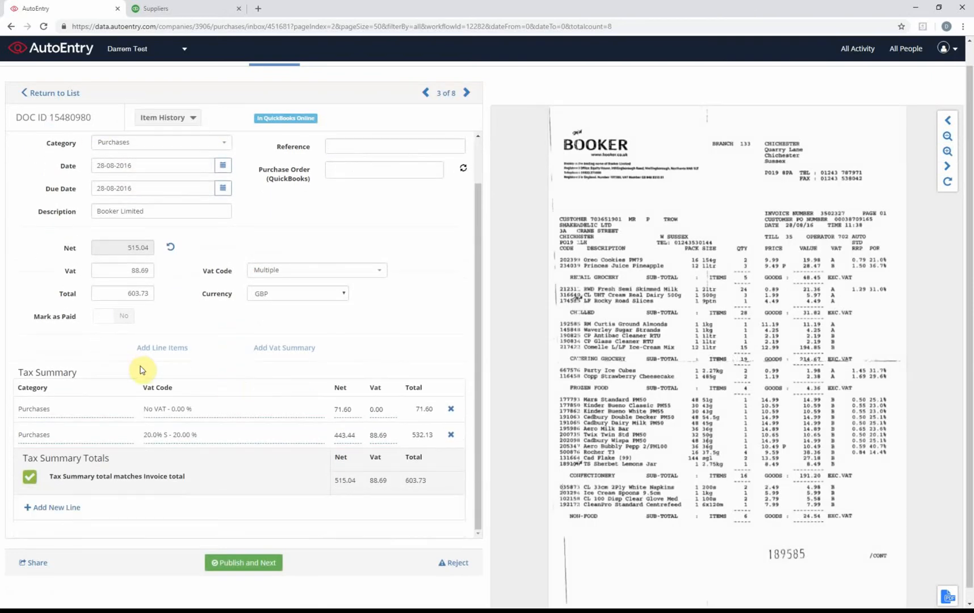
{"action": "scroll", "coordinate": [142, 369], "scroll_direction": "up", "scroll_amount": 1}
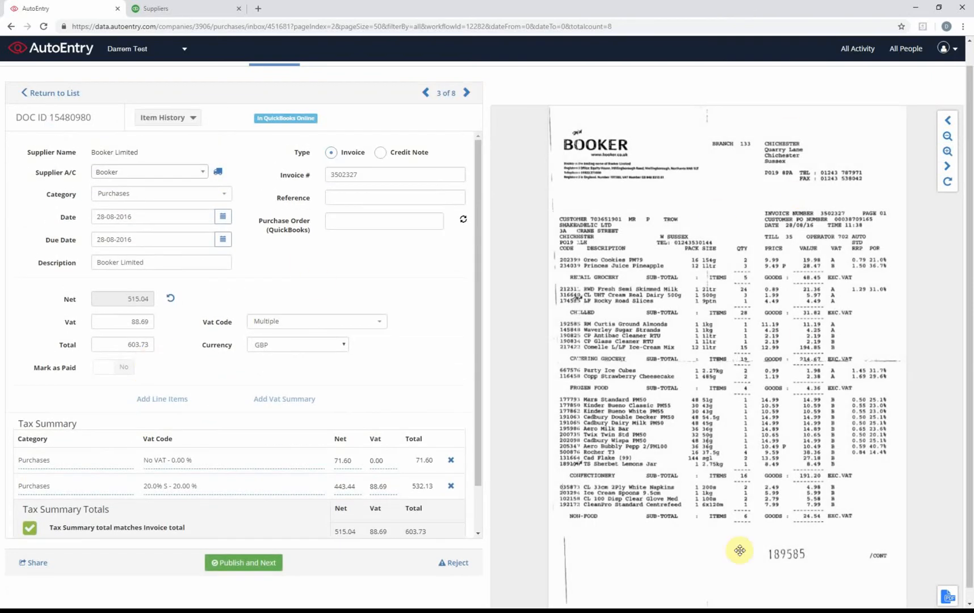
{"action": "left_click", "coordinate": [49, 93]}
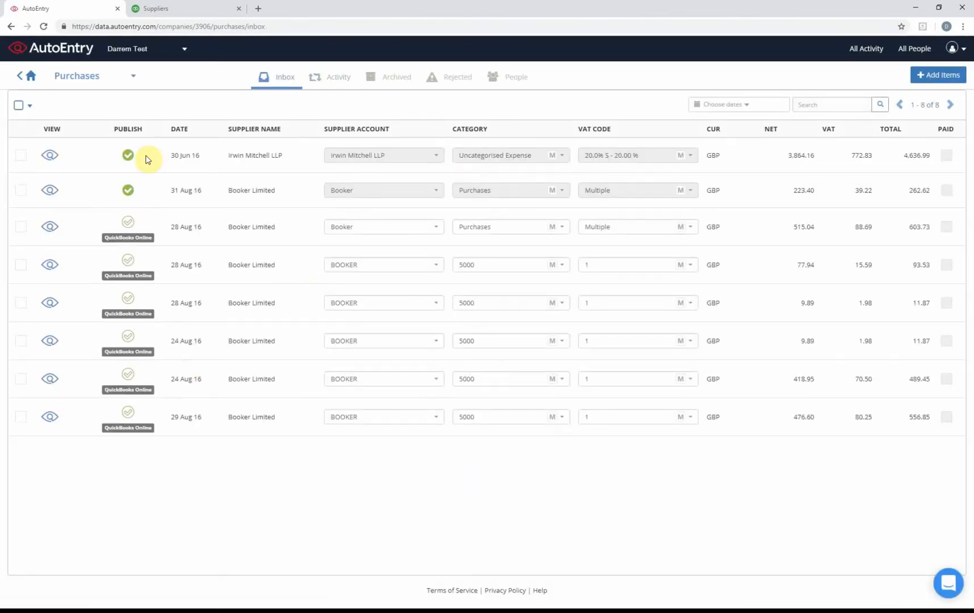
{"action": "left_click", "coordinate": [43, 27]}
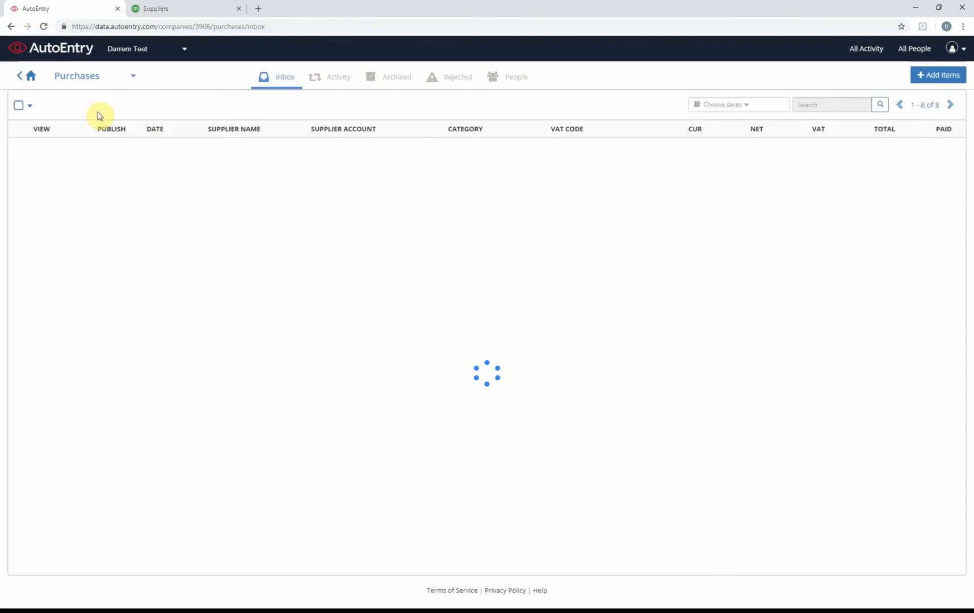
Step: Switch to the QuickBooks Suppliers page, reload it to check the published suppliers and balances, and return to AutoEntry
{"action": "left_click", "coordinate": [200, 10]}
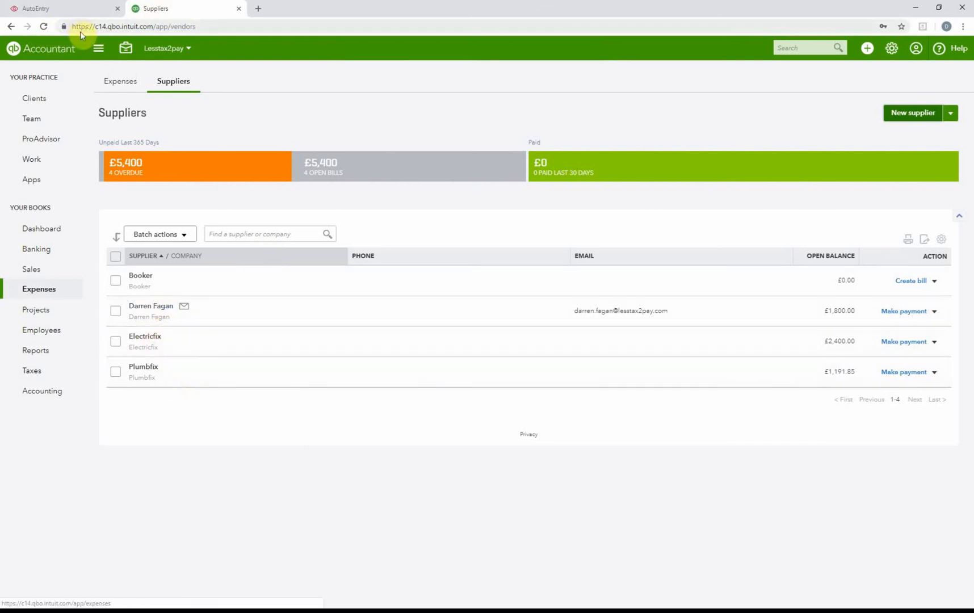
{"action": "left_click", "coordinate": [43, 26]}
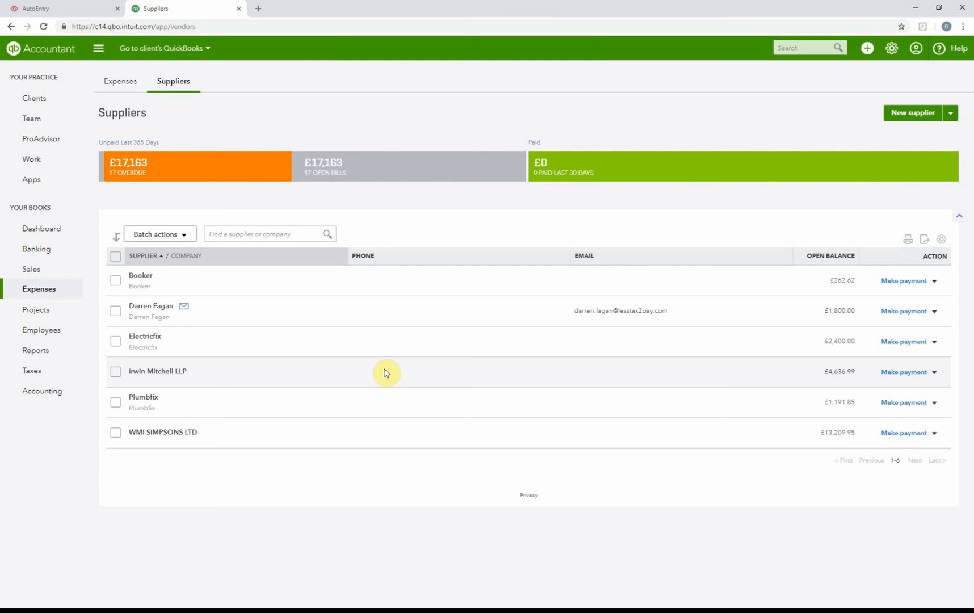
{"action": "left_click", "coordinate": [73, 6]}
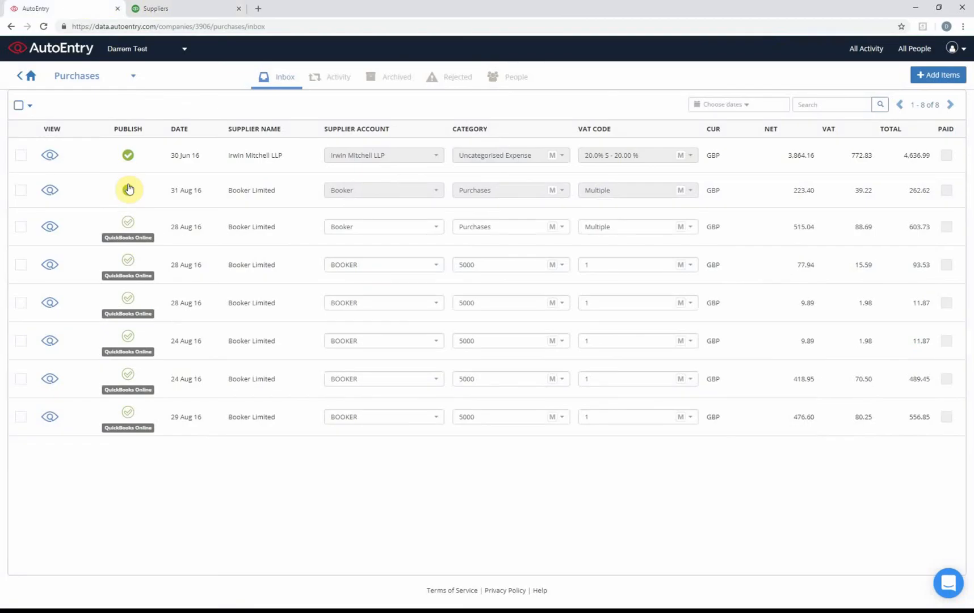